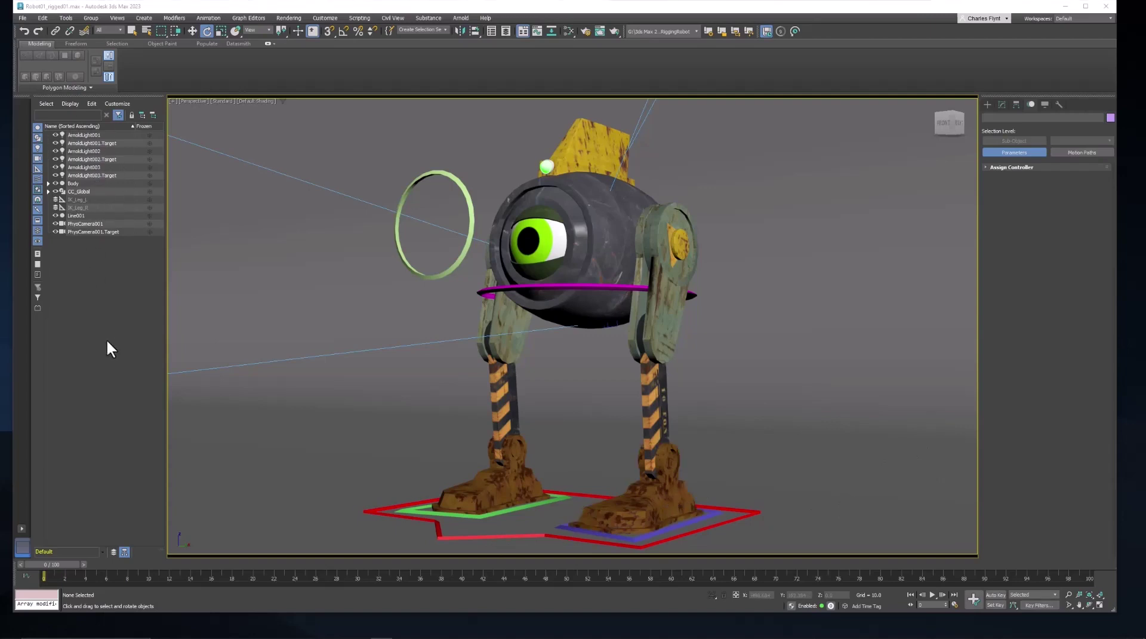
List the scene objects by layer, unhide the Helpers layer and expand its contents
left_click(114, 551)
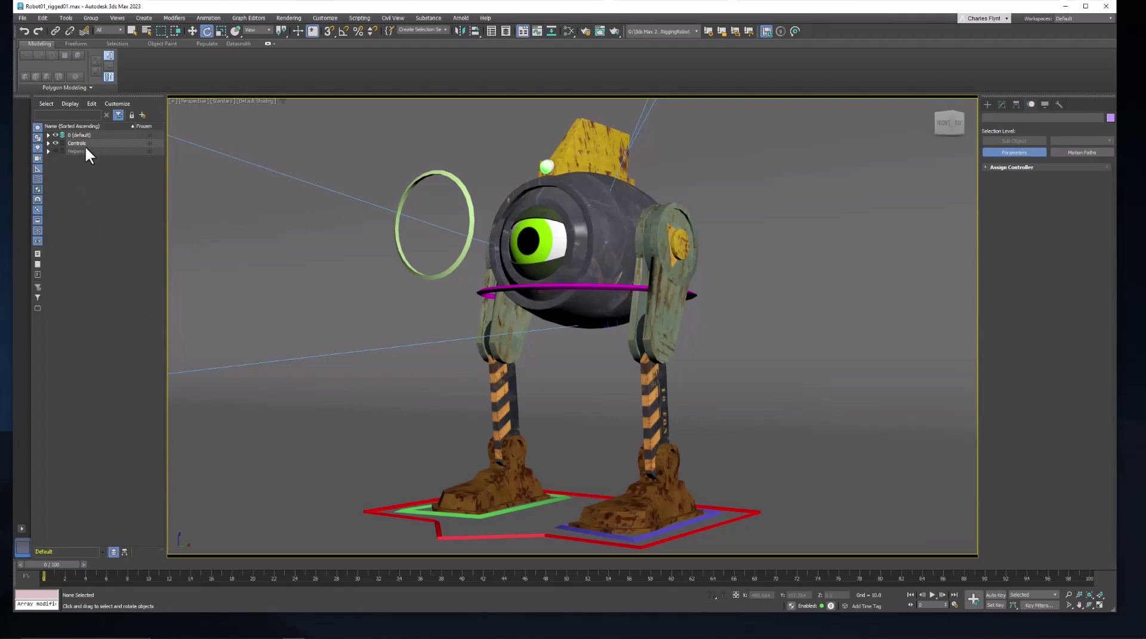
left_click(56, 152)
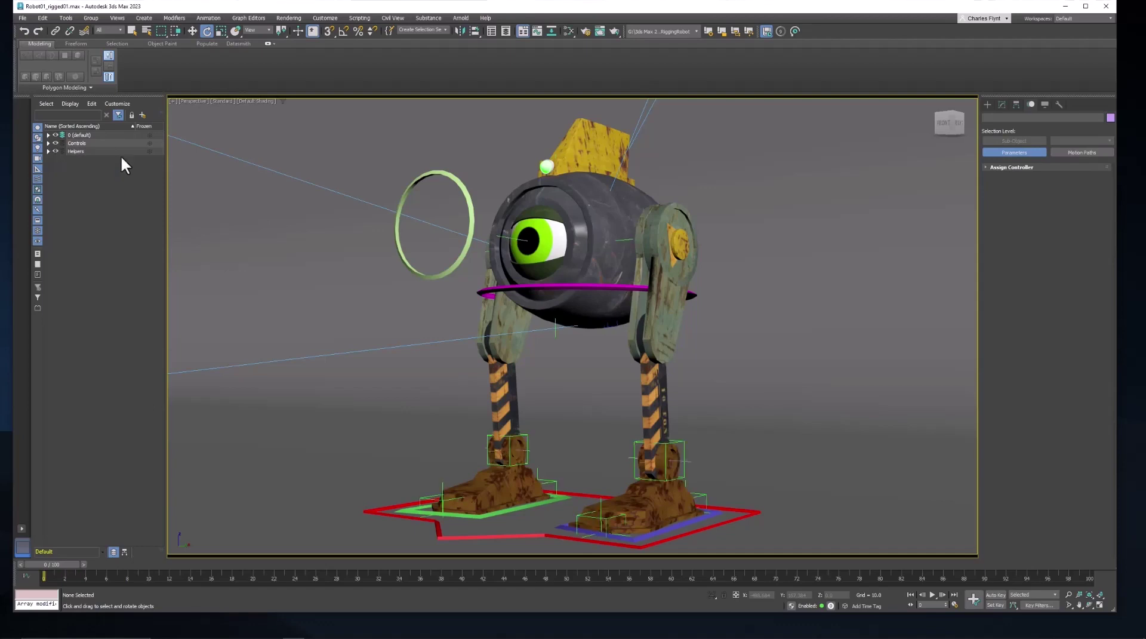
left_click(48, 151)
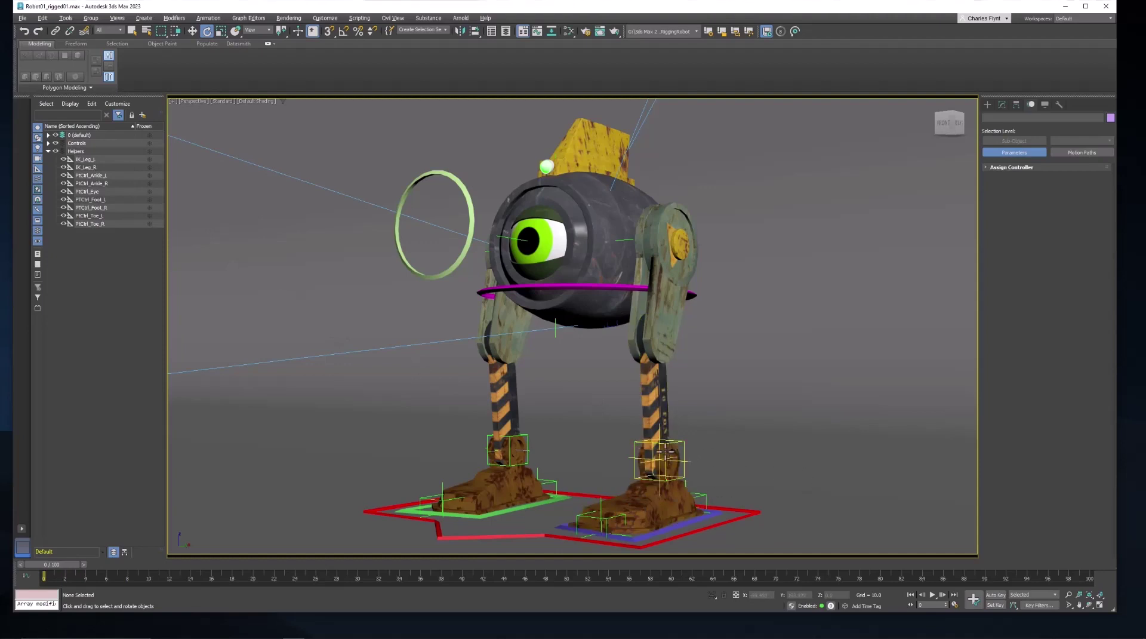
Examine in Schematic View how the left foot, toe and ankle point helpers are parented to the CC_Foot_L control
left_click(692, 524)
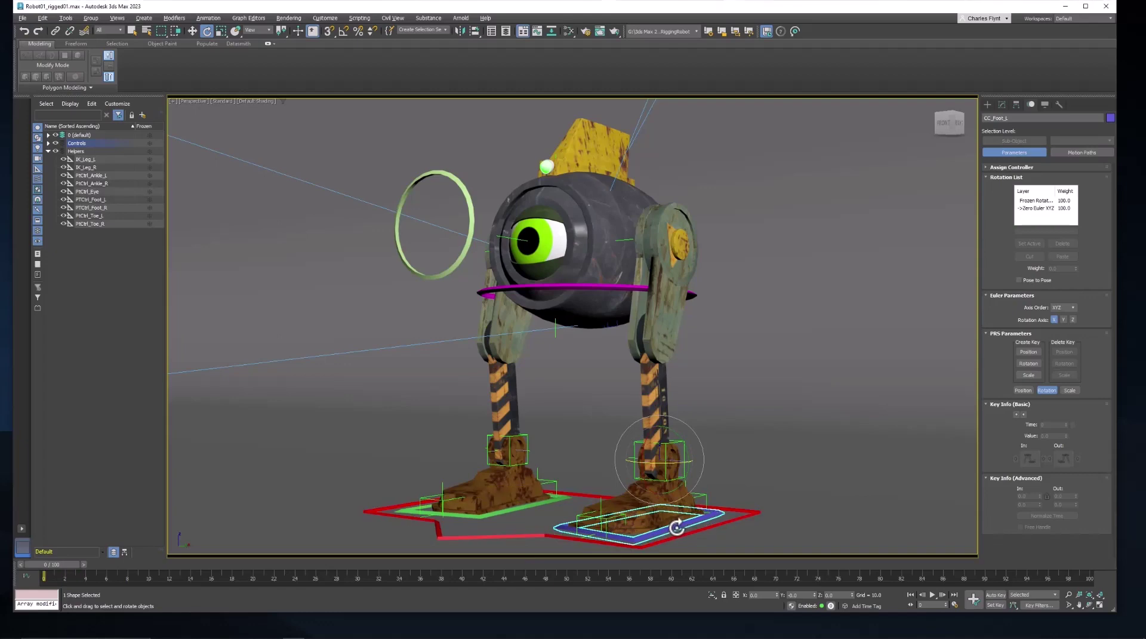
left_click(551, 31)
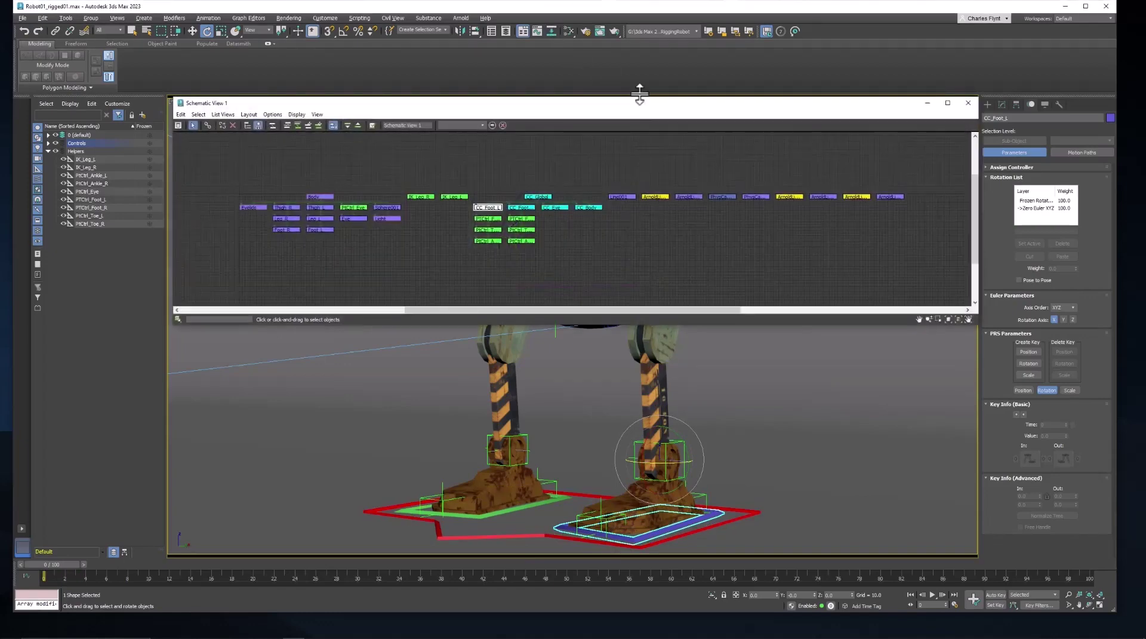
left_click_drag(645, 108, 666, 95)
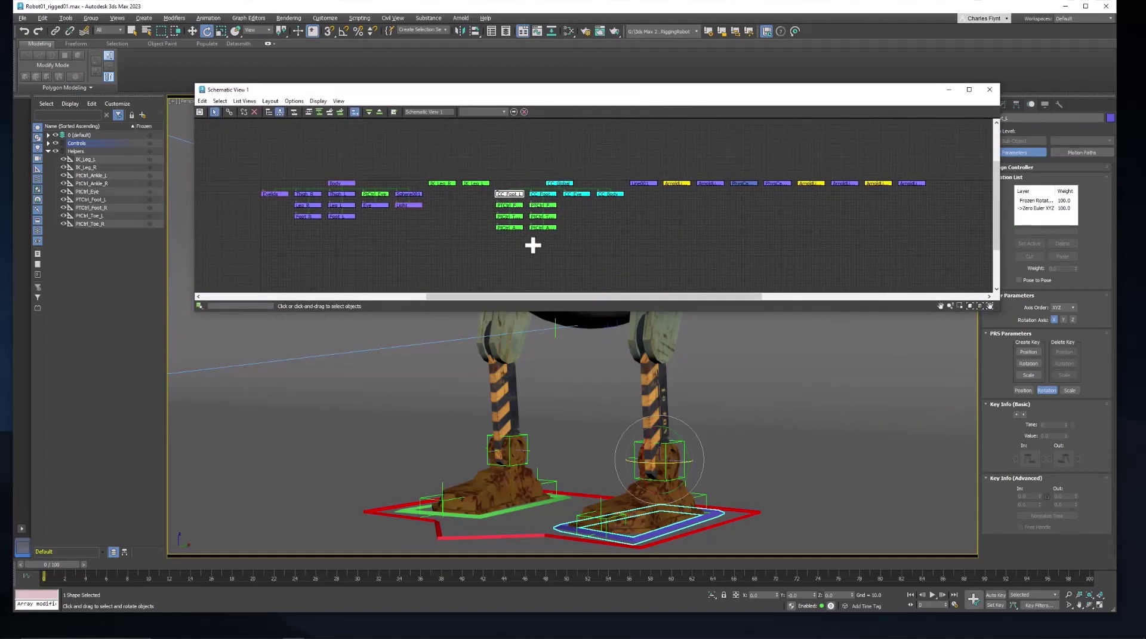
left_click(511, 205)
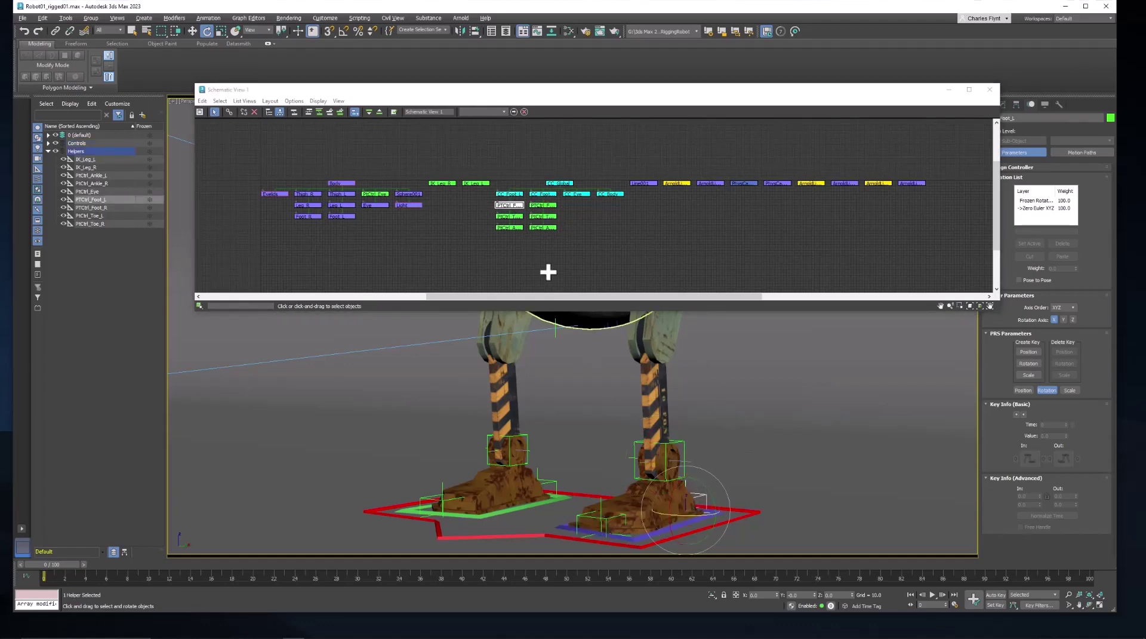
left_click(511, 217)
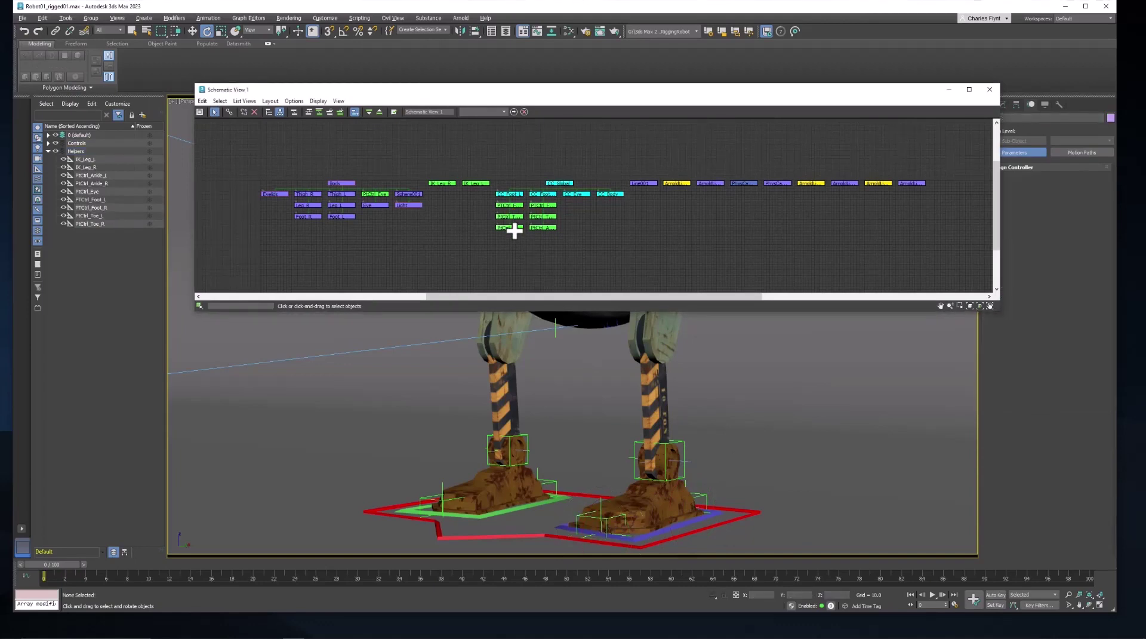
left_click(514, 228)
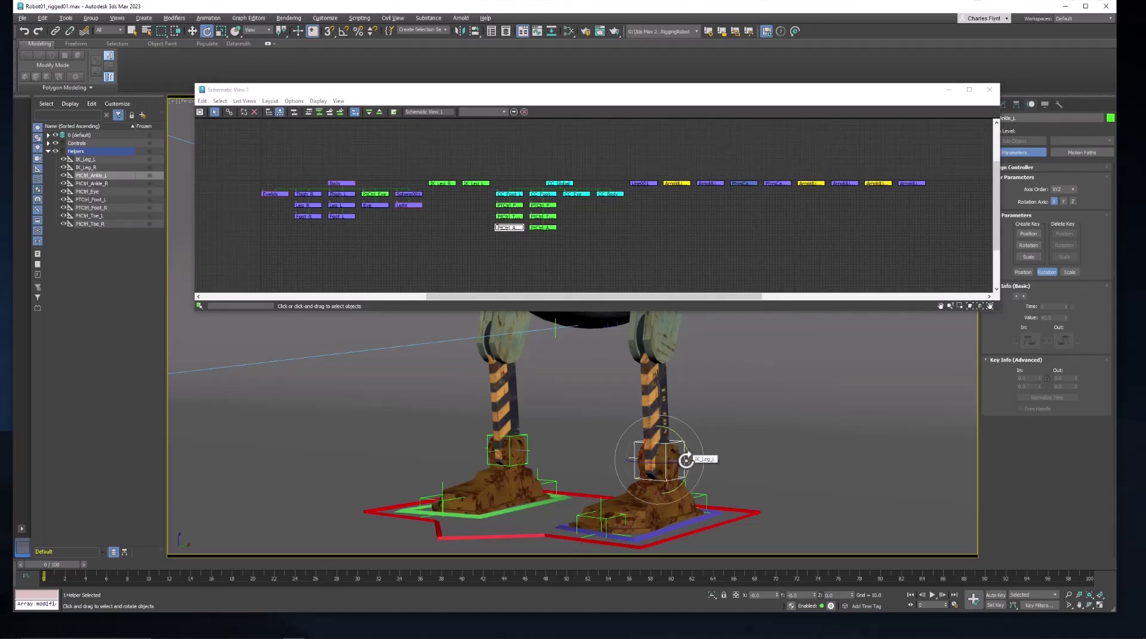
left_click(604, 522)
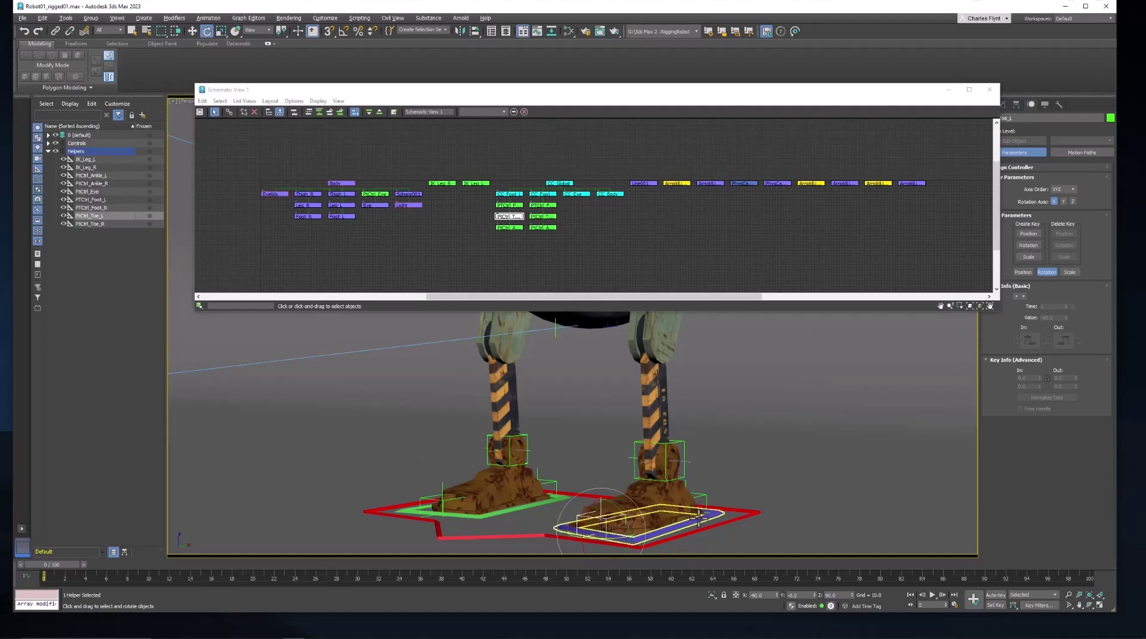
left_click(700, 517)
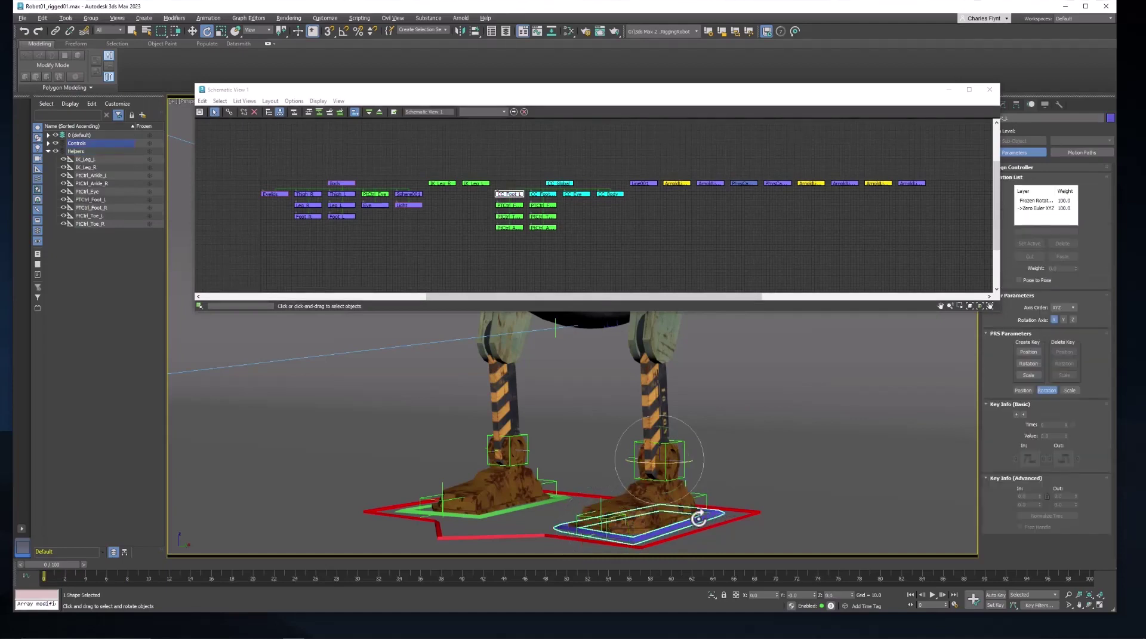
Test the CC_Foot_L control by raising it vertically and rotating it
left_click(194, 31)
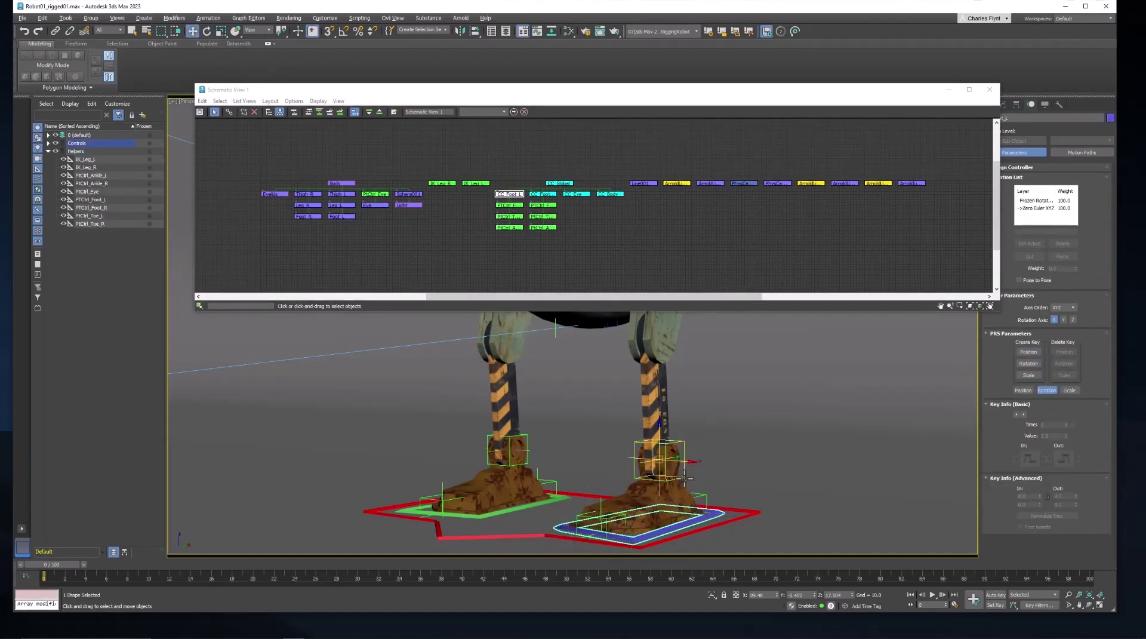
left_click_drag(657, 435, 655, 363)
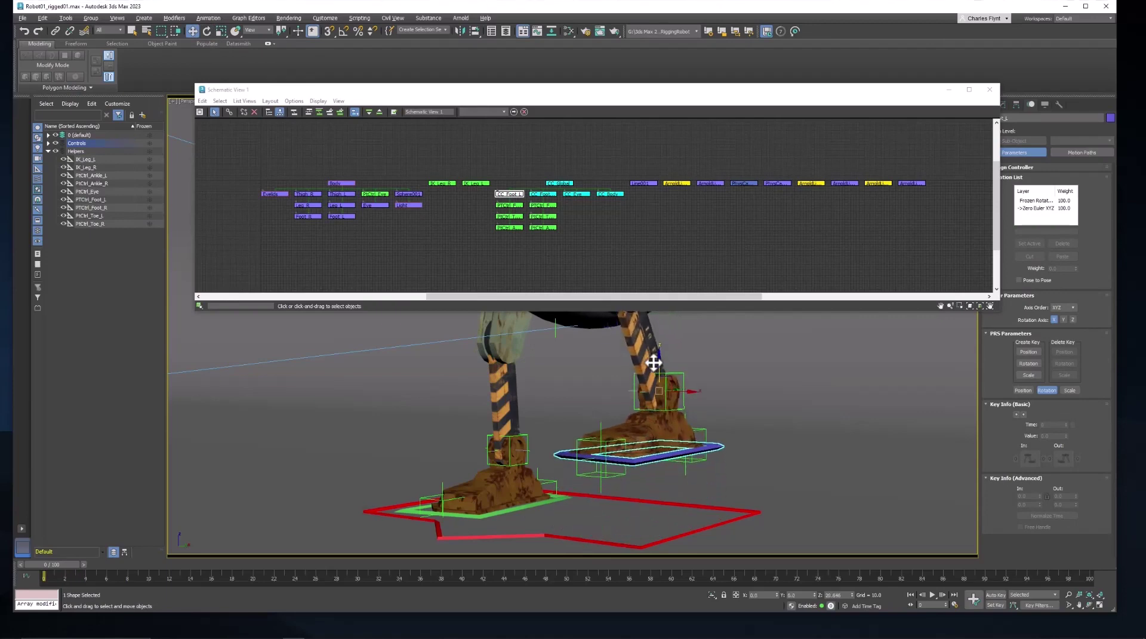
left_click(207, 31)
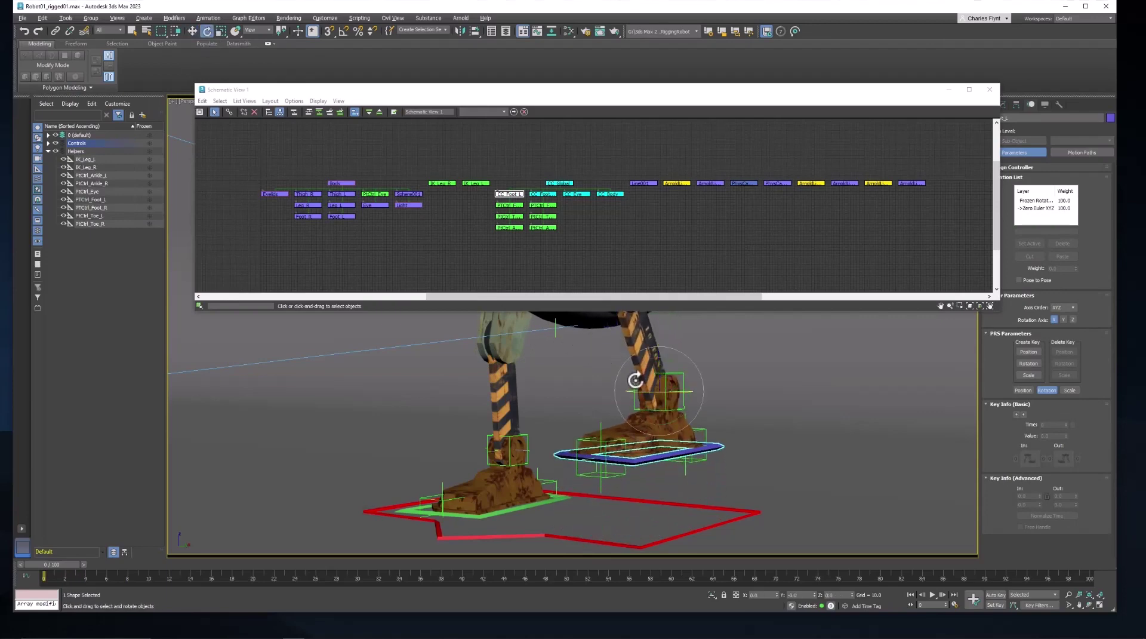
mouse_move(644, 384)
left_mouse_down()
mouse_move(633, 371)
mouse_move(642, 421)
mouse_move(640, 371)
mouse_move(665, 435)
mouse_move(671, 383)
mouse_move(671, 423)
mouse_move(660, 376)
left_mouse_up()
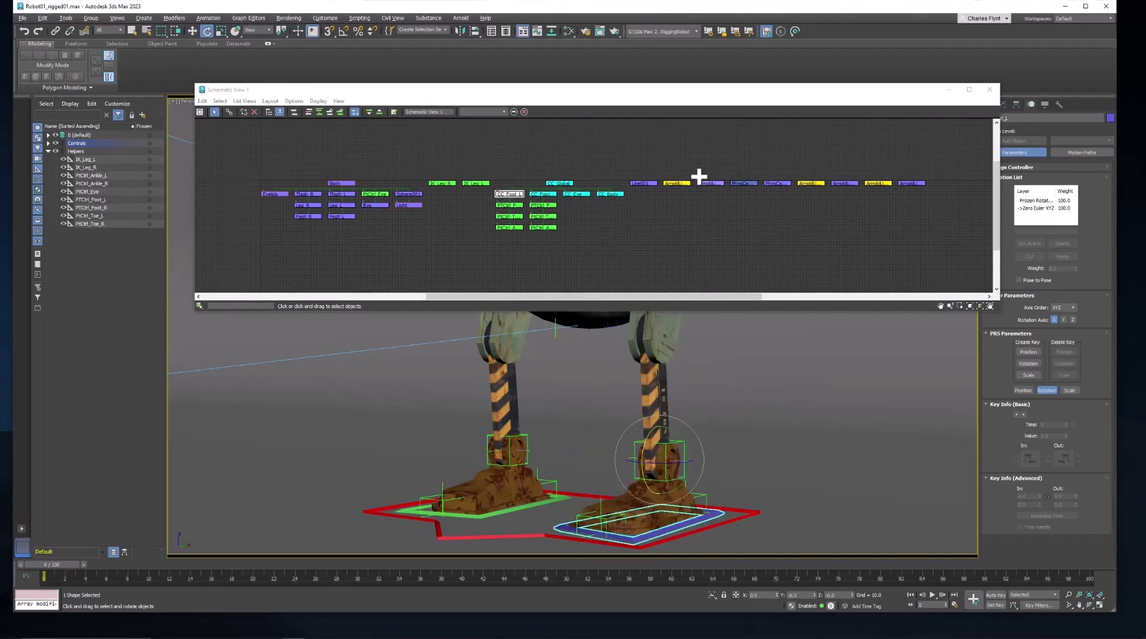
Close the Schematic View and test the rig by moving the robot's body down along the vertical axis
left_click(989, 89)
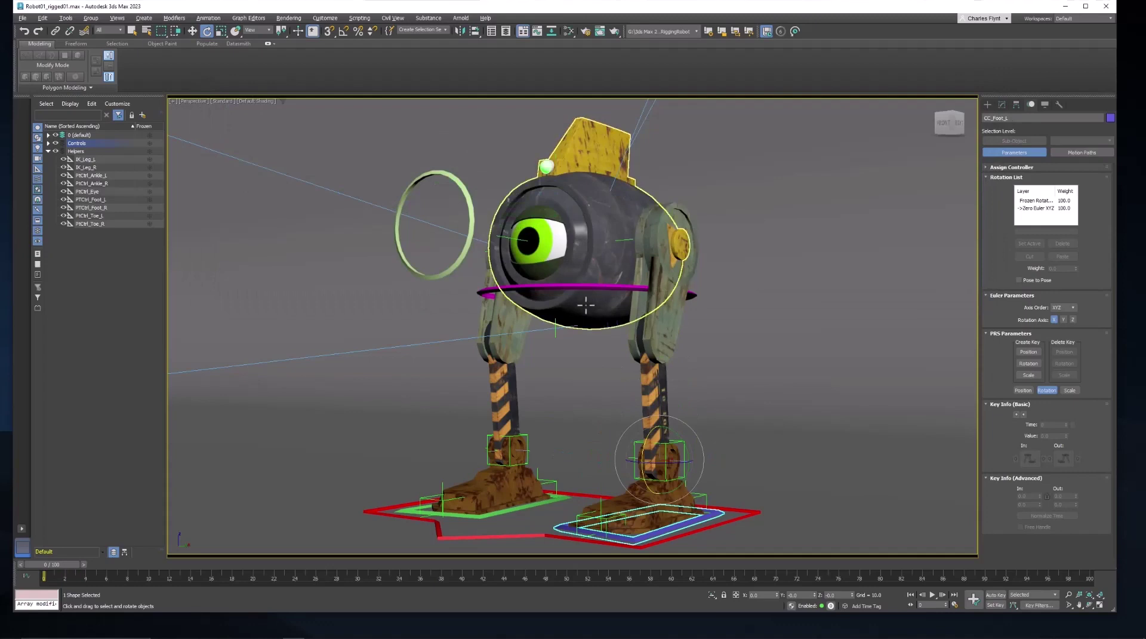
left_click(609, 287)
mouse_move(608, 286)
left_mouse_down()
mouse_move(629, 285)
mouse_move(607, 288)
left_mouse_up()
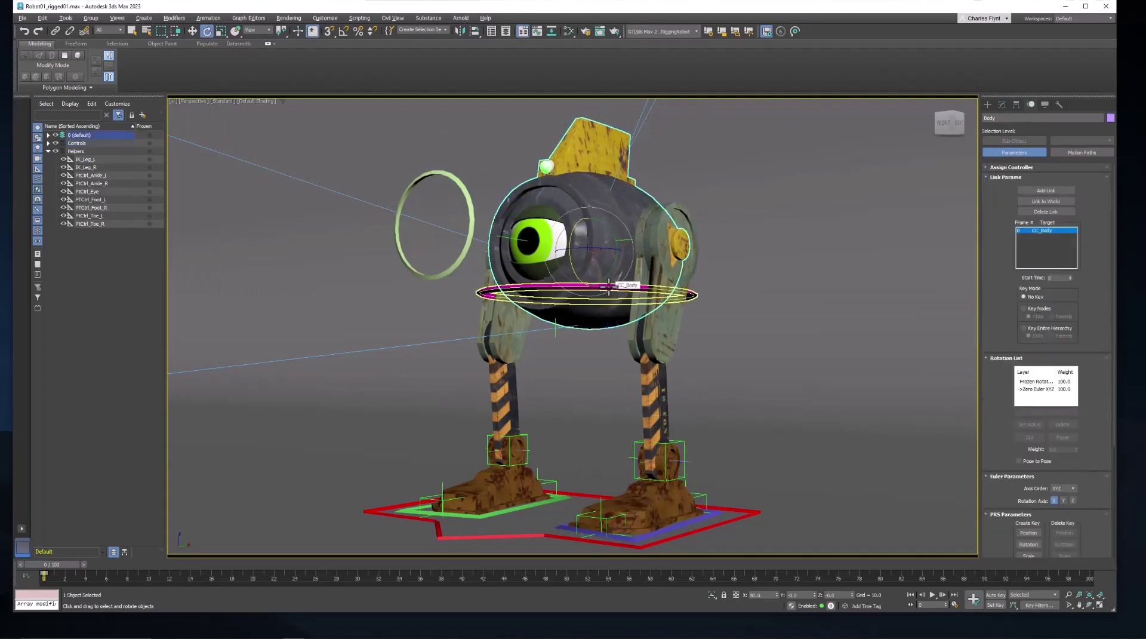
left_click(192, 31)
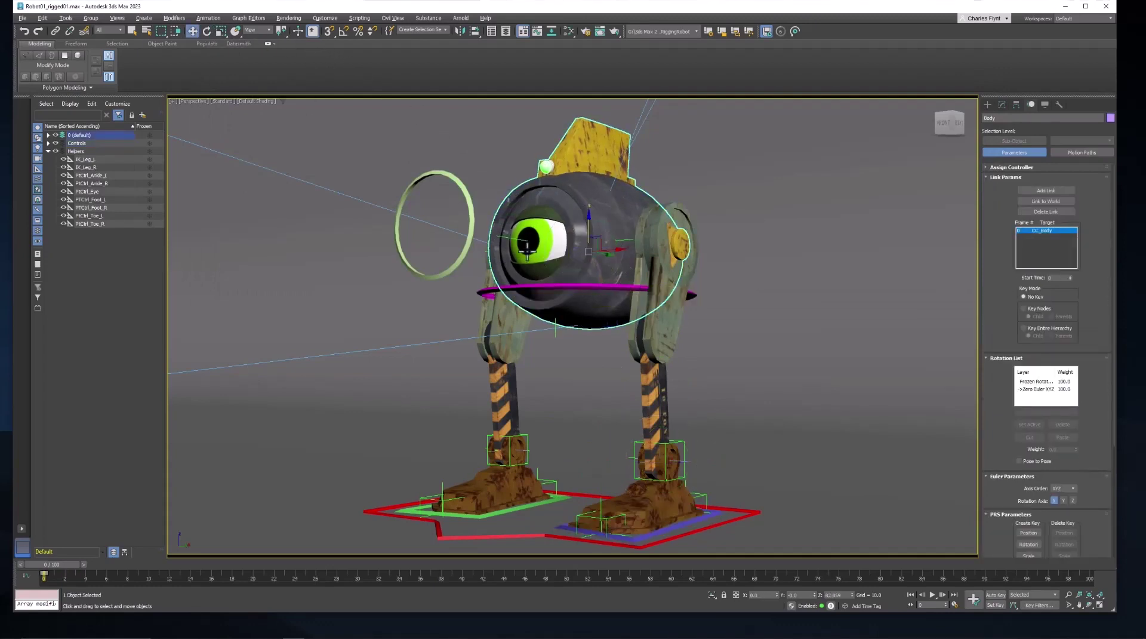
left_click_drag(589, 235, 593, 295)
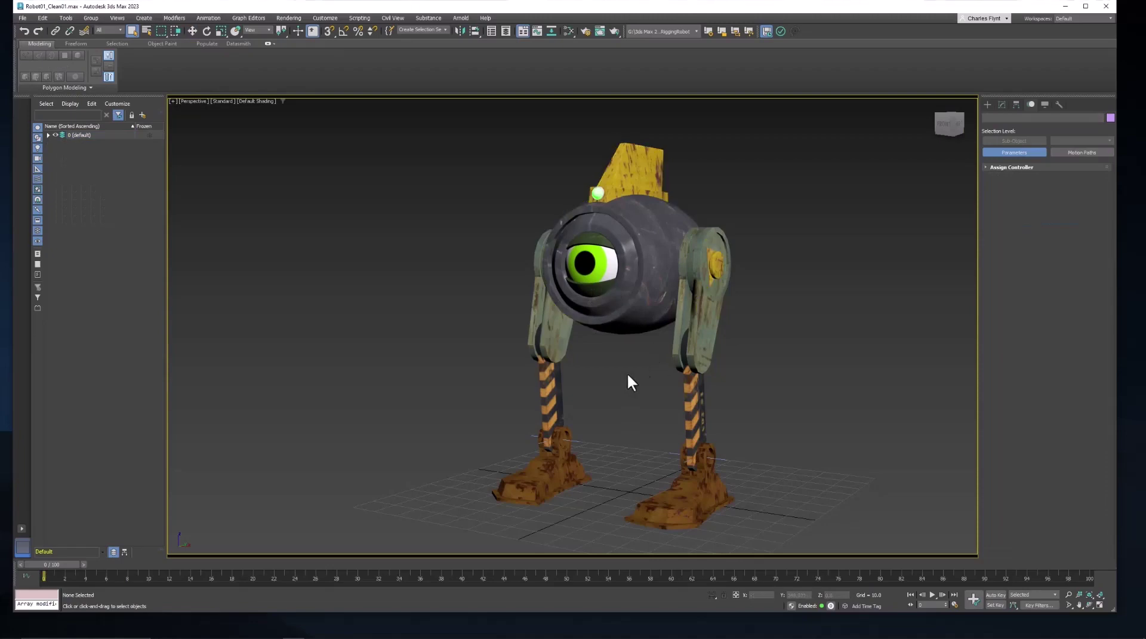
Review the objects in the default layer of Robot01_Clean01.max, including the IK_Leg_L and IK_Leg_R chains
middle_click_drag(627, 377, 621, 374)
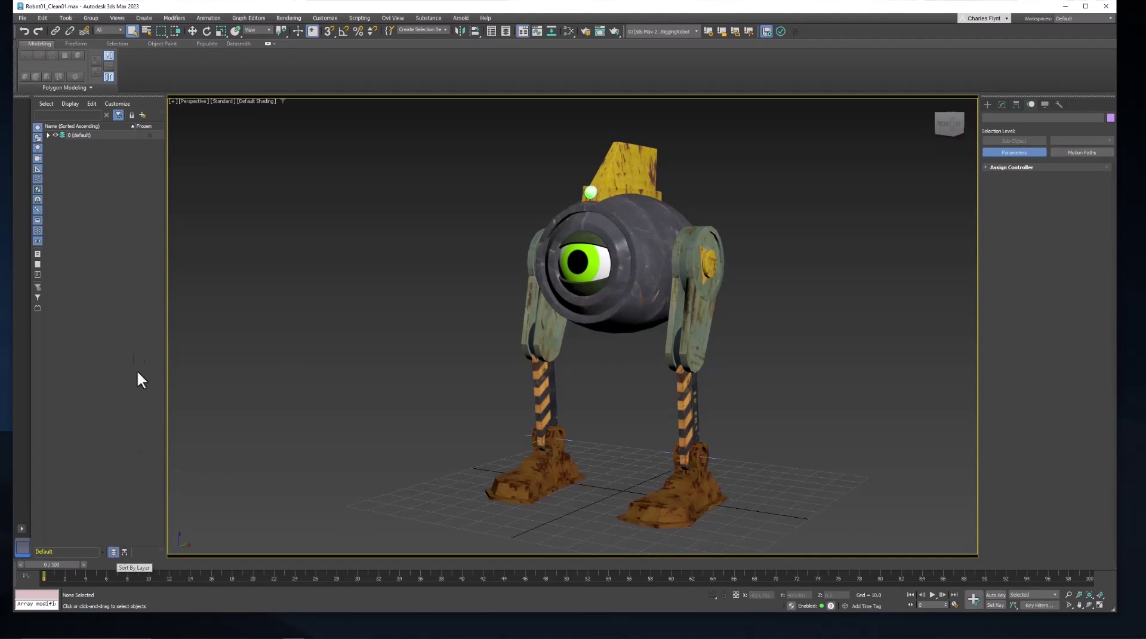
left_click(48, 135)
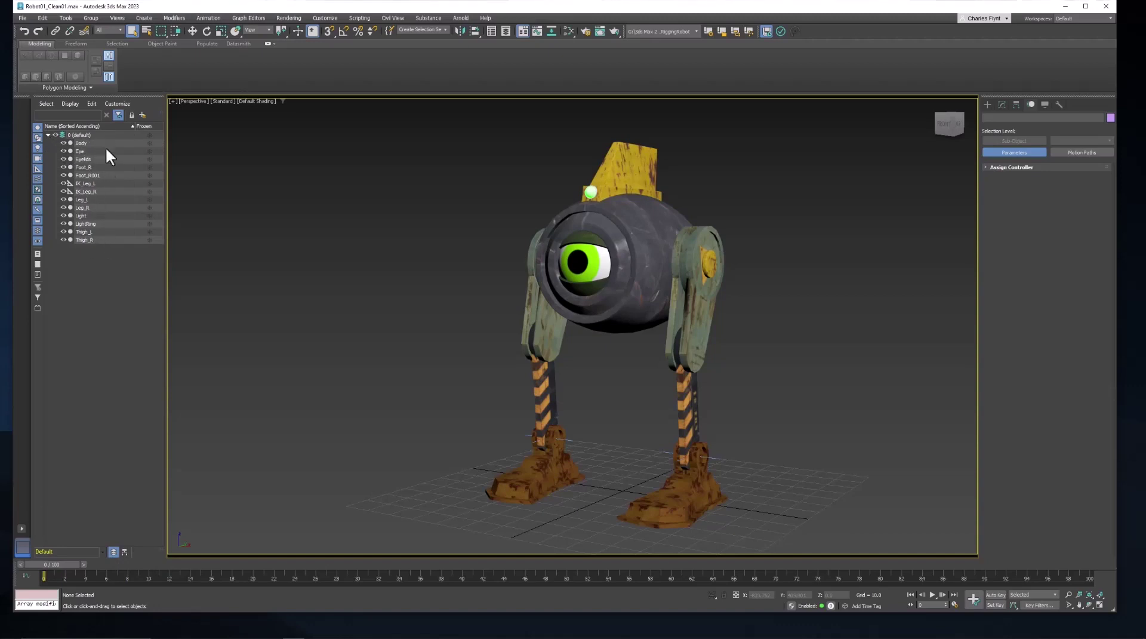
left_click(88, 183)
left_click(95, 191)
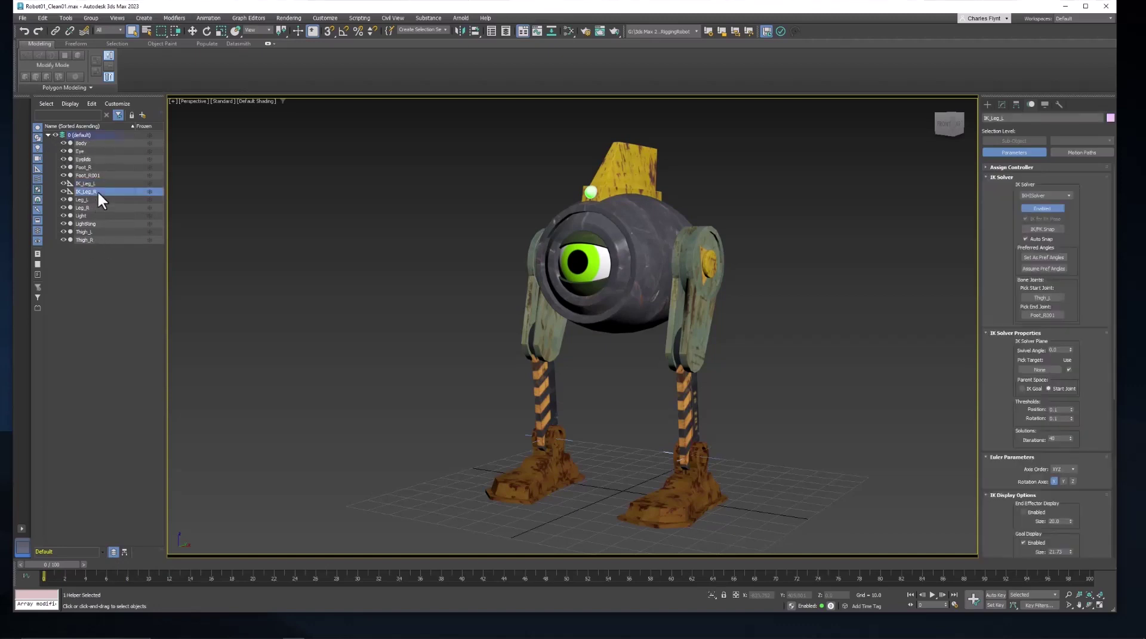
left_click(48, 134)
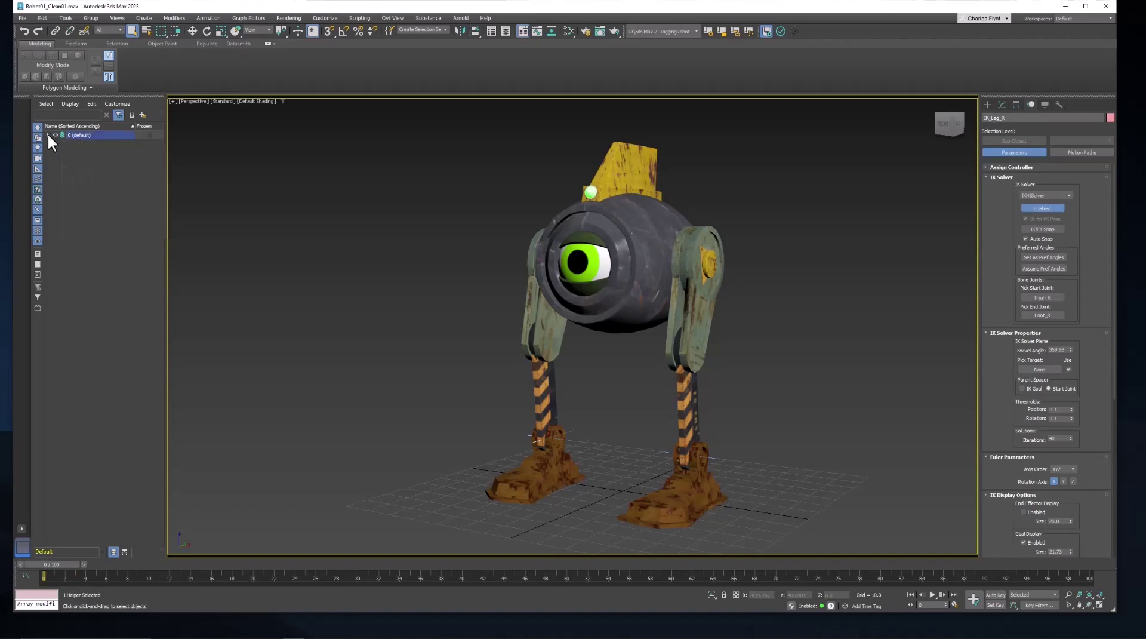
Create a new active layer named Helpers
left_click(142, 115)
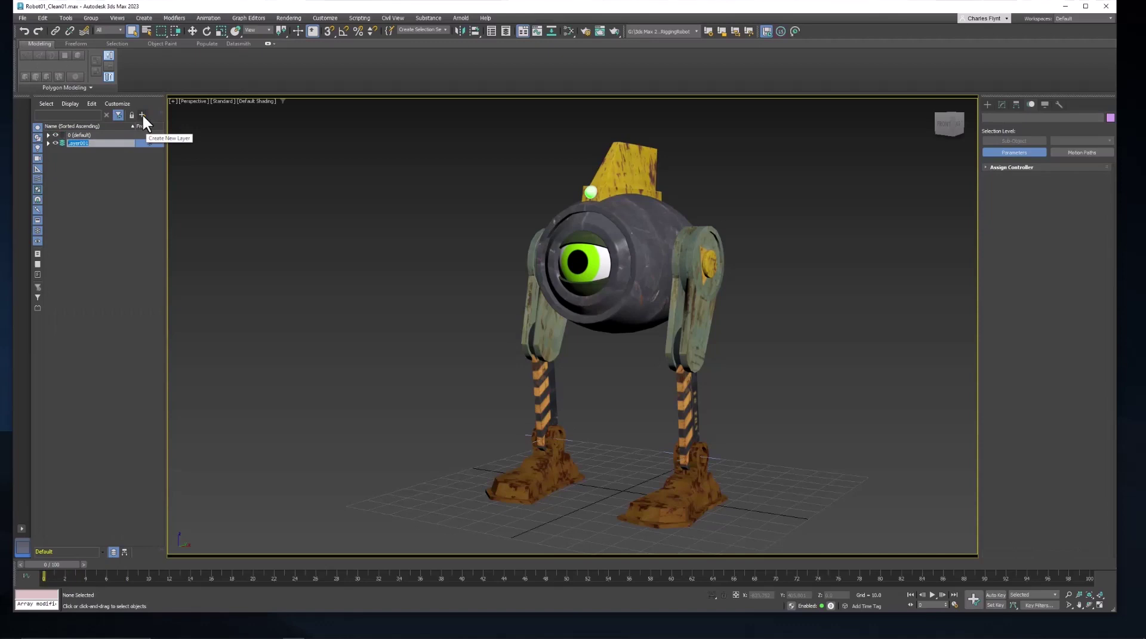
type("Rilper")
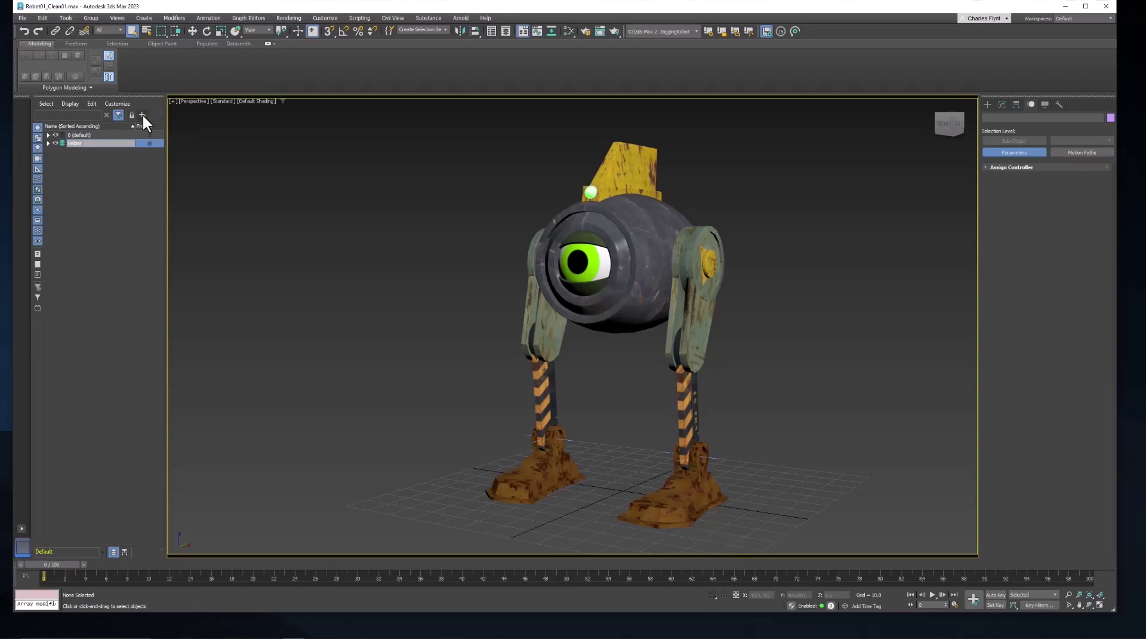
type("s")
key("Return")
left_click(62, 142)
Move IK_Leg_L and IK_Leg_R from the default layer into the Helpers layer, and collapse the default layer
left_click(48, 135)
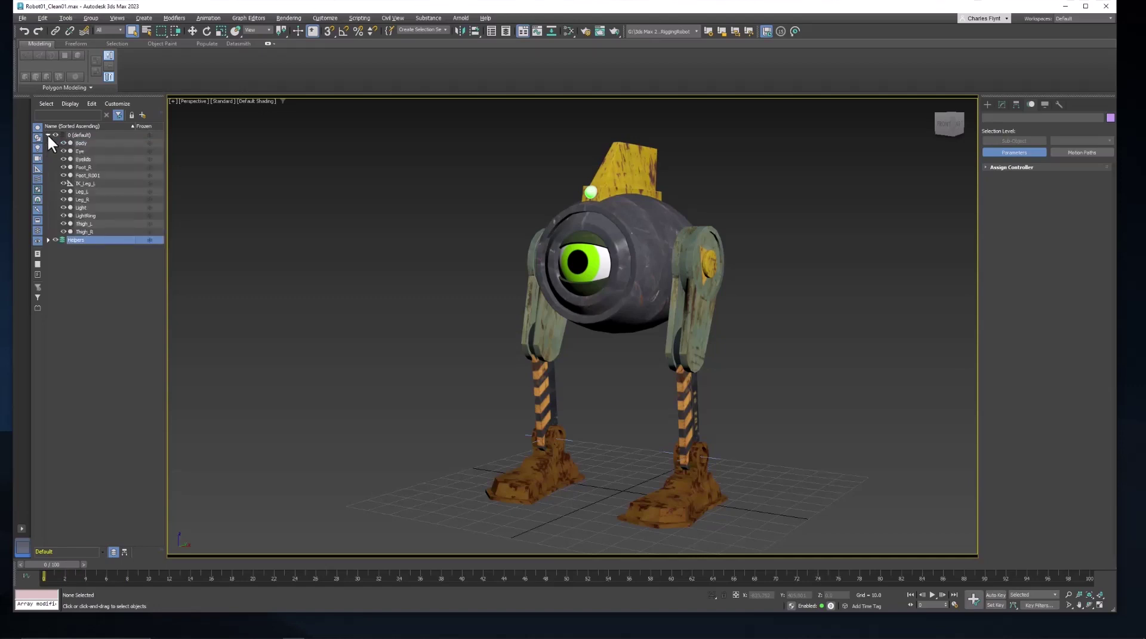
left_click(109, 183)
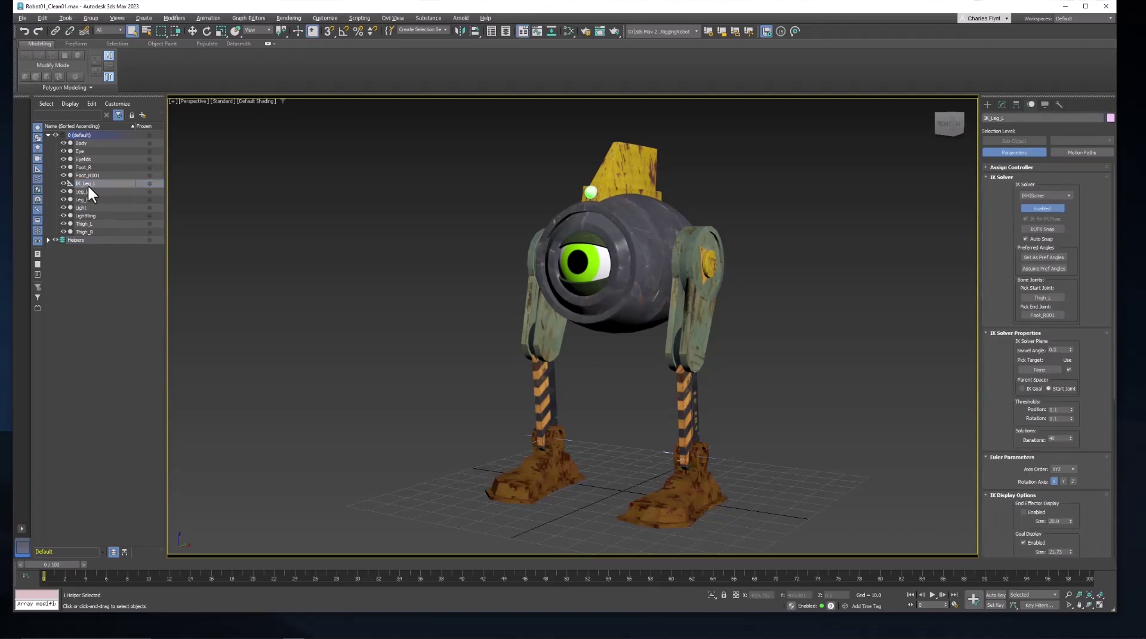
left_click_drag(70, 182, 105, 239)
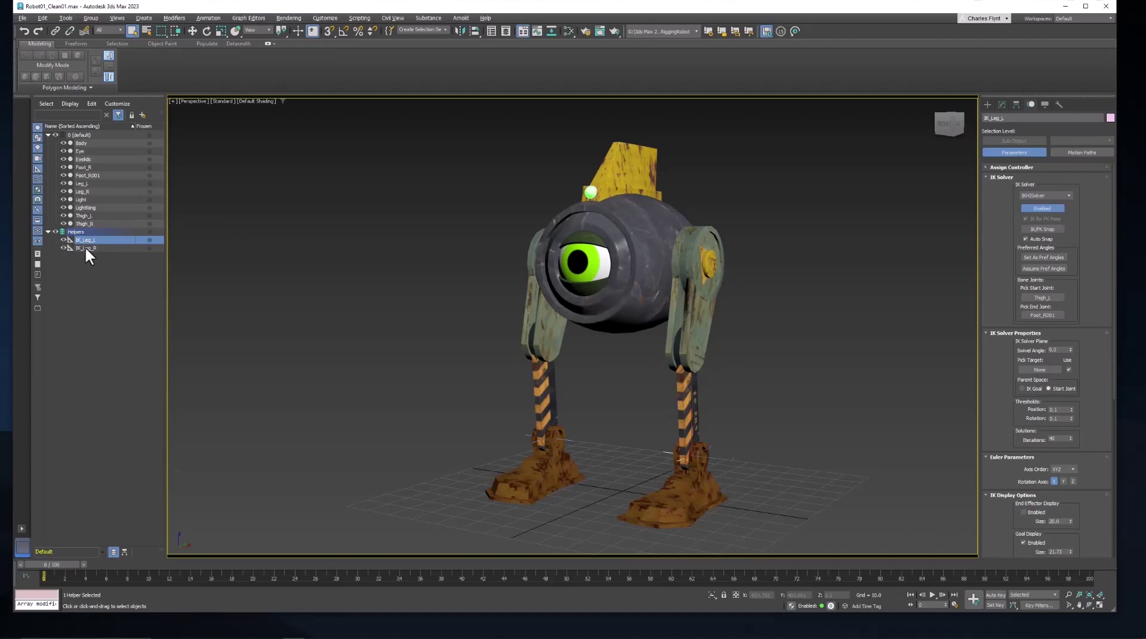
left_click(48, 135)
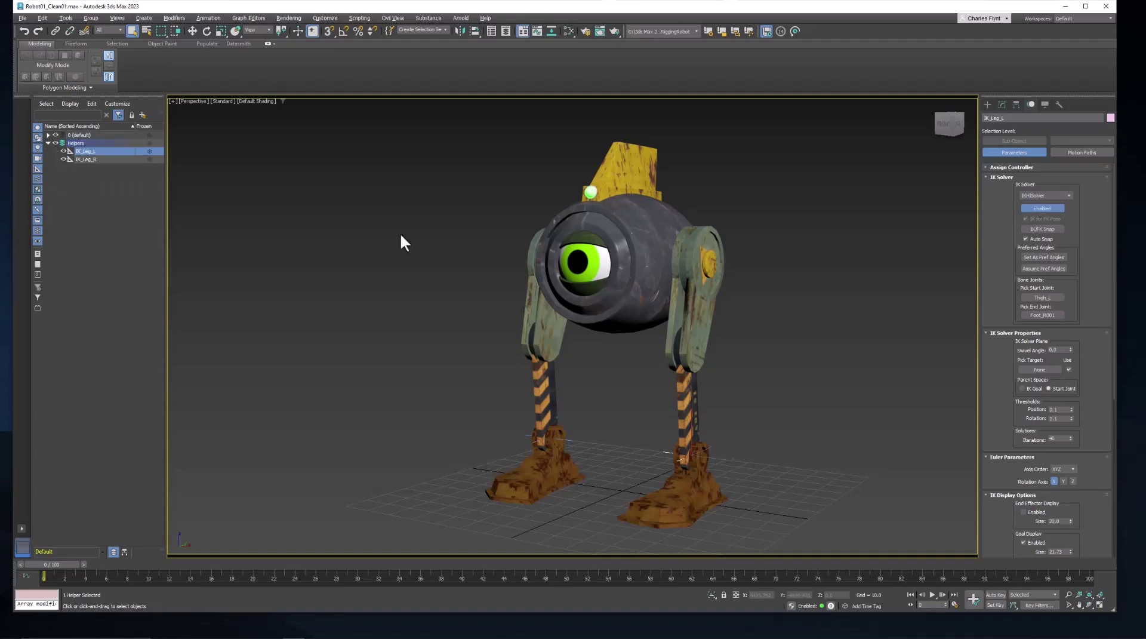
Create a Point helper on the ground grid beside the robot's left foot
middle_click_drag(758, 438, 683, 408)
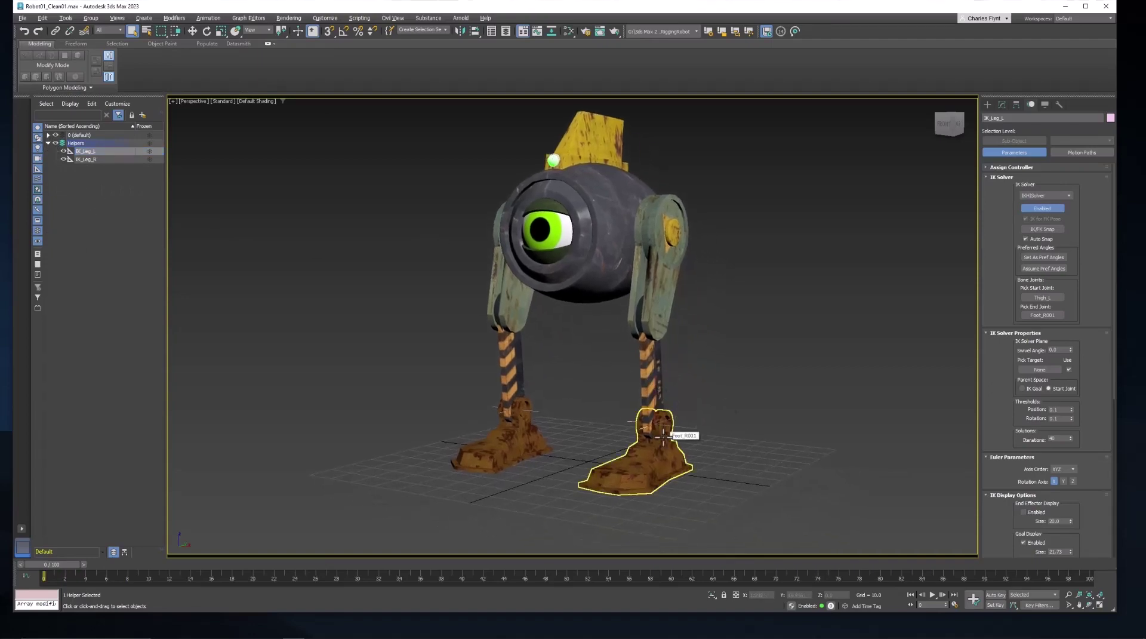
middle_click_drag(675, 437, 679, 441, "alt")
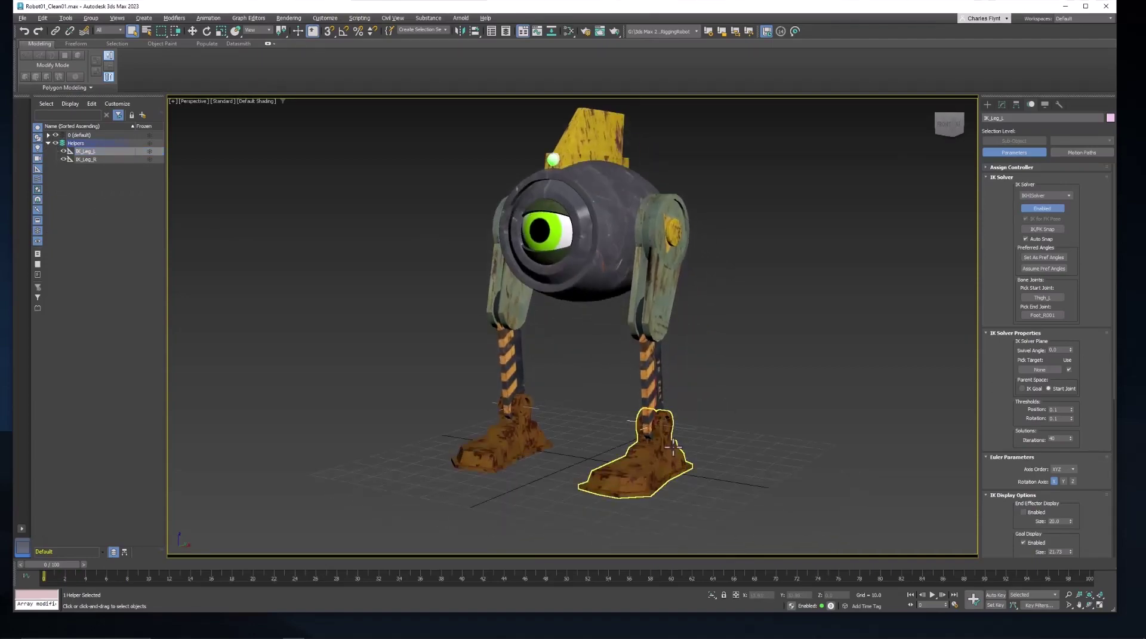
scroll(679, 441, "up", 5)
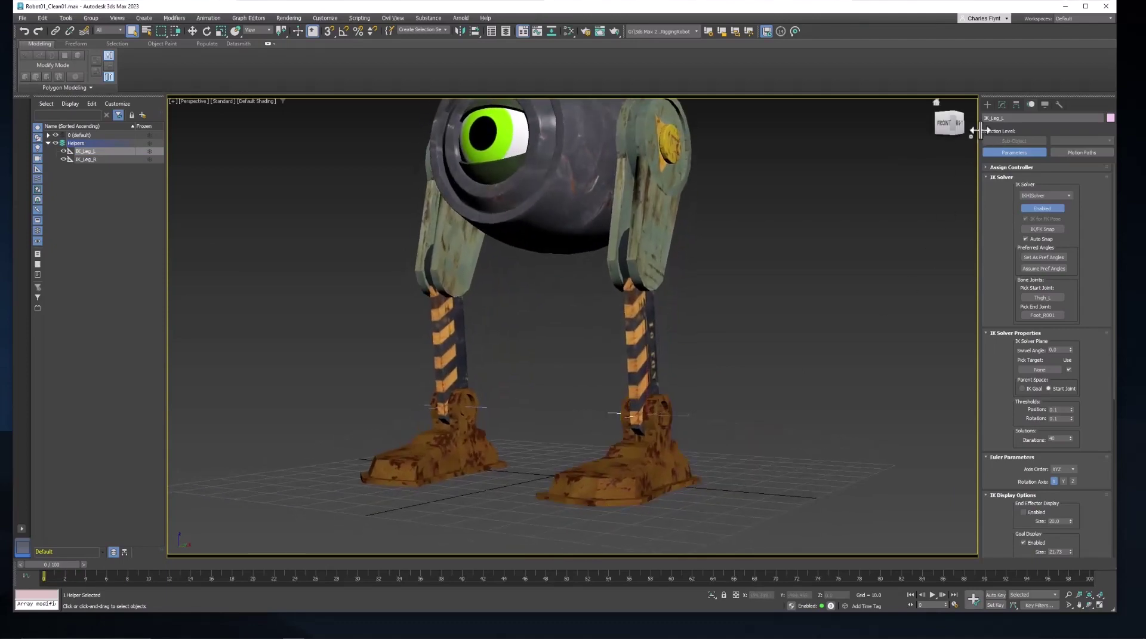
left_click(989, 104)
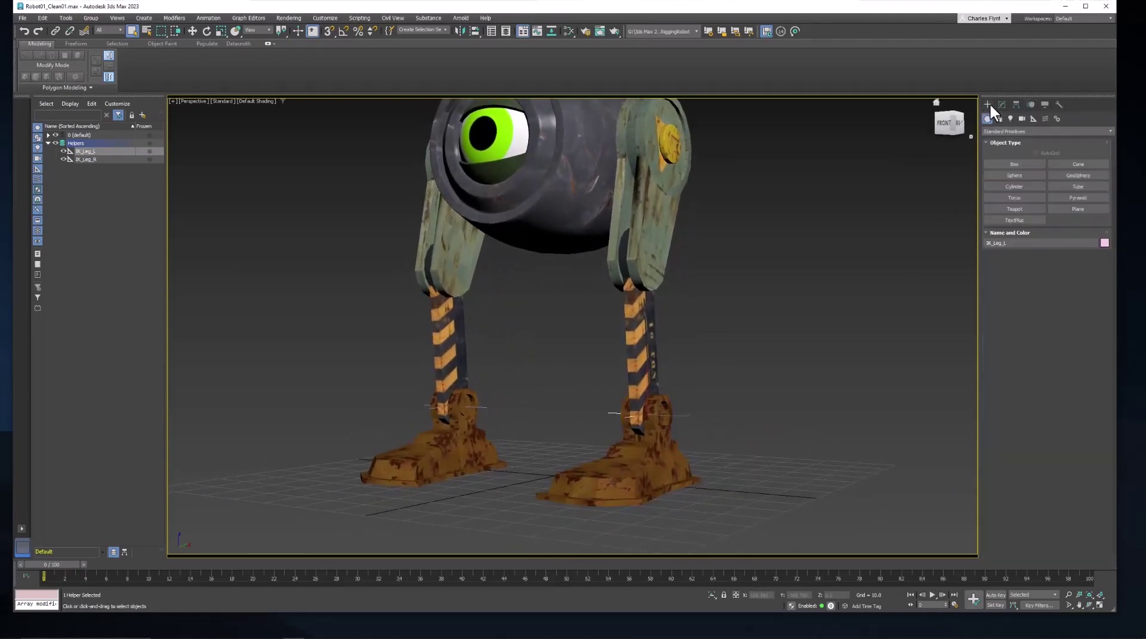
left_click(1033, 118)
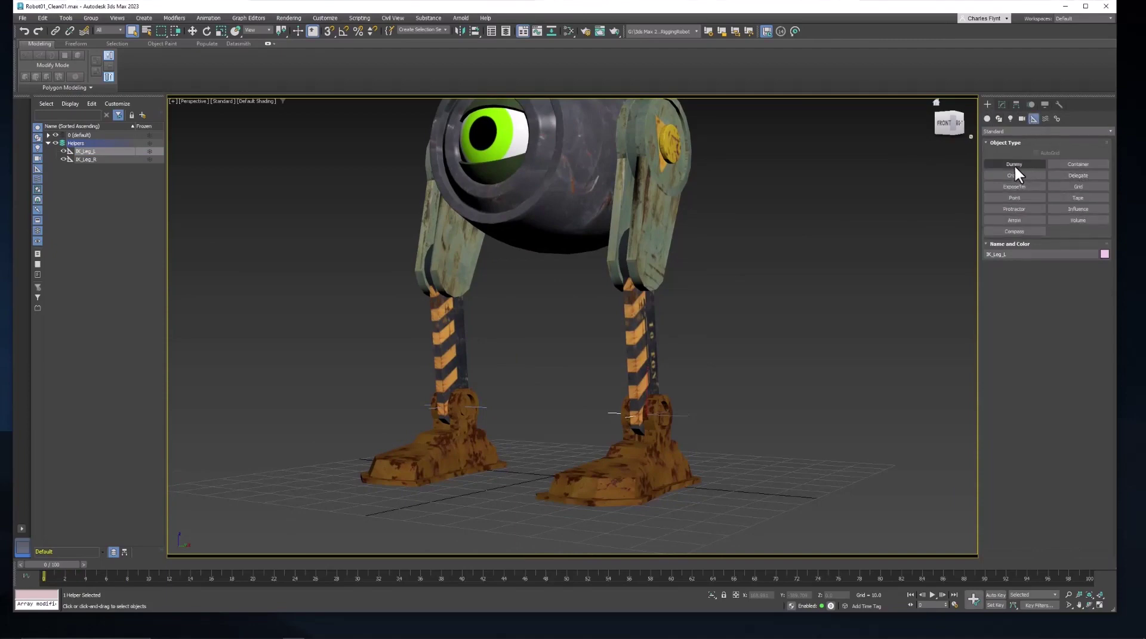
left_click(1015, 197)
left_click(783, 474)
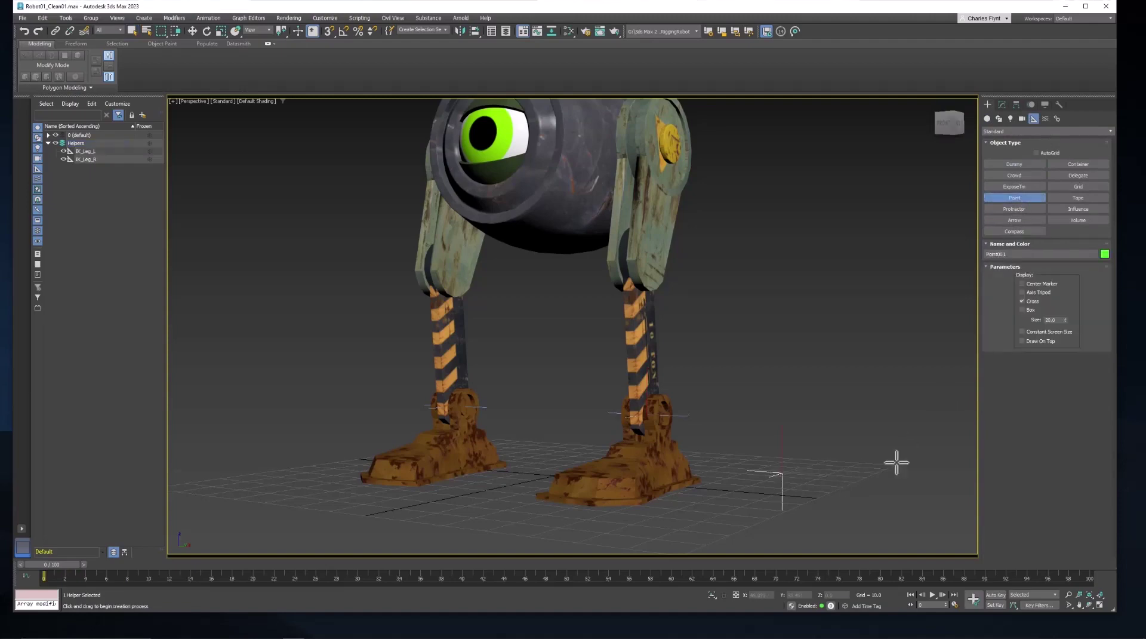
Turn on the Box display for the new point helper and rename it PtCtrl_R_Toe
left_click(1002, 103)
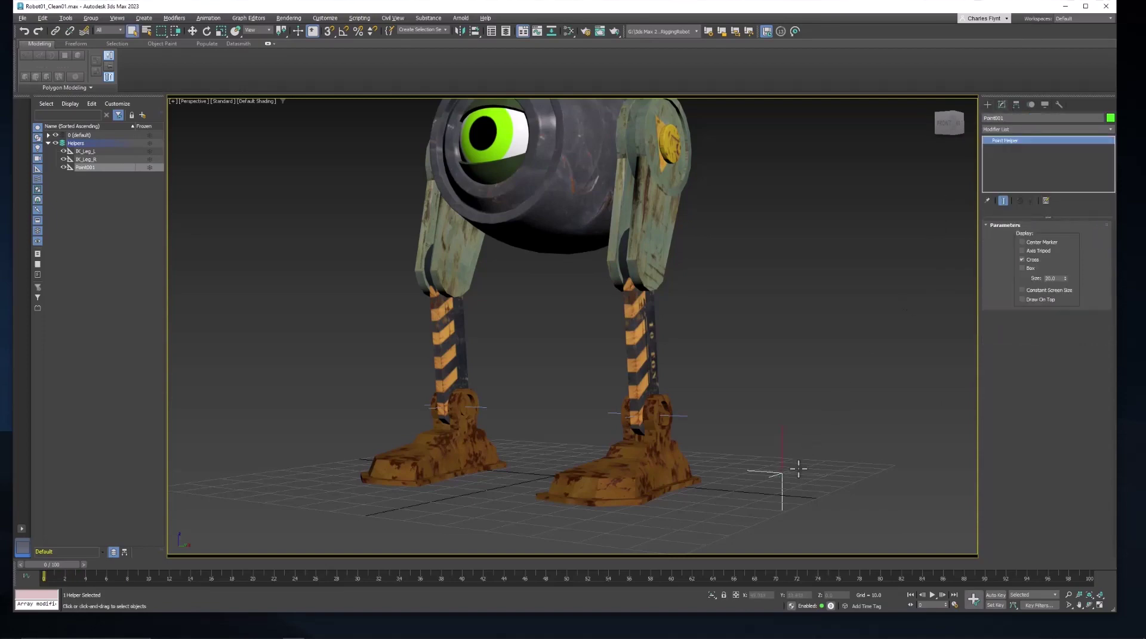
left_click(1024, 268)
double_click(1019, 117)
type("PT_Toe")
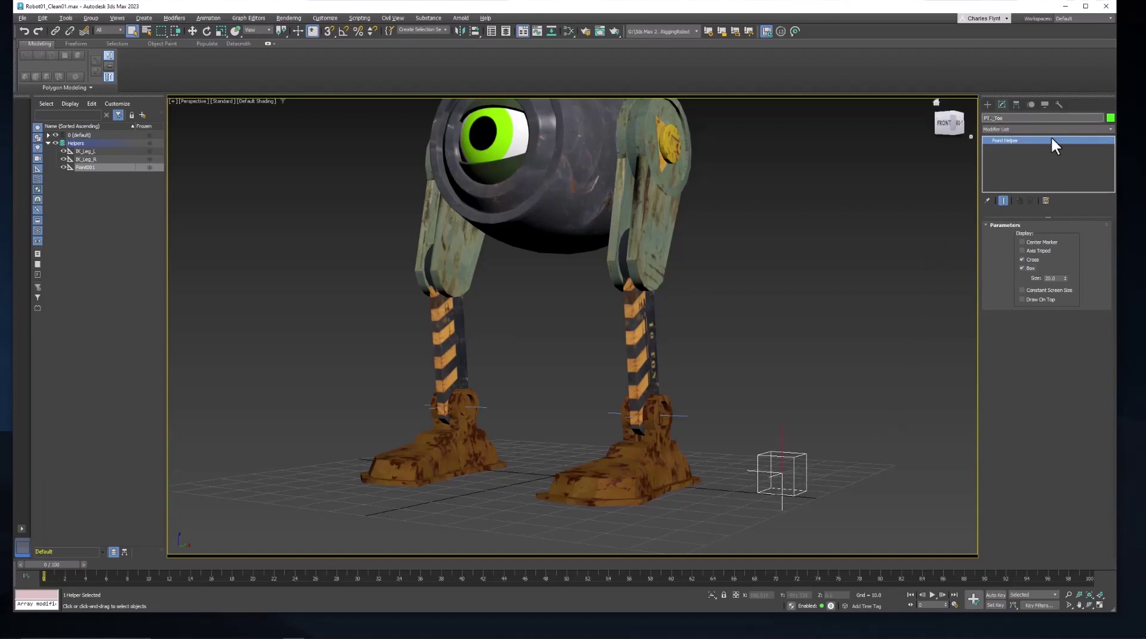
key("BackSpace")
key("BackSpace")
key("BackSpace")
key("BackSpace")
key("BackSpace")
type("tCtrl_R_Toe")
key("Return")
double_click(1015, 118)
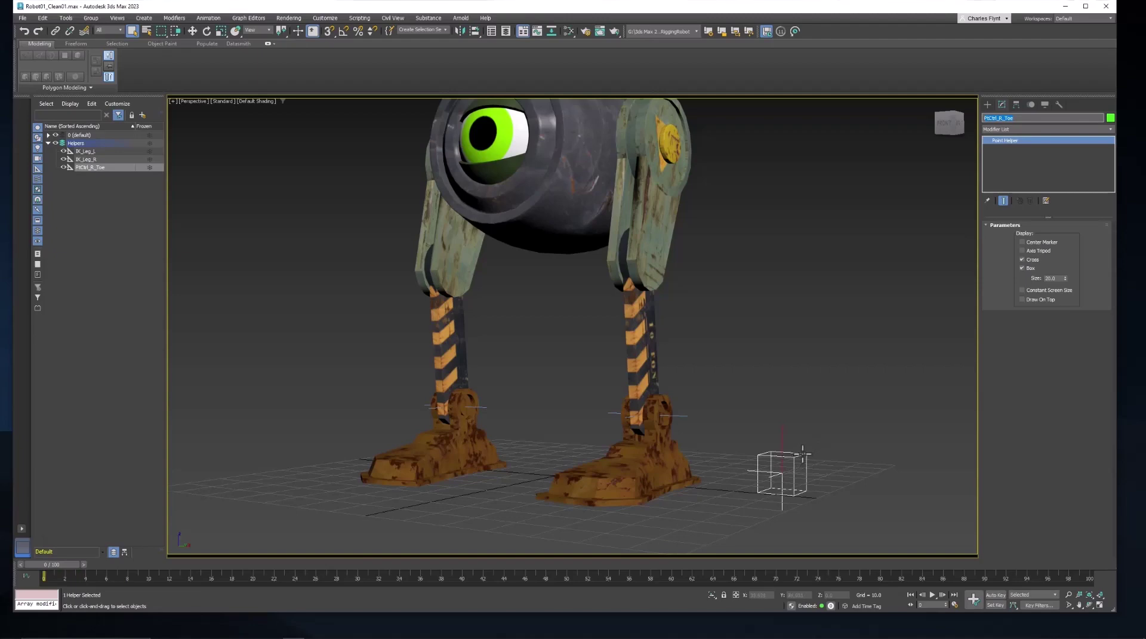
Align PtCtrl_R_Toe to Foot_R001, pivot to pivot in X, Y and Z position, with orientation matched on all three axes
key("w")
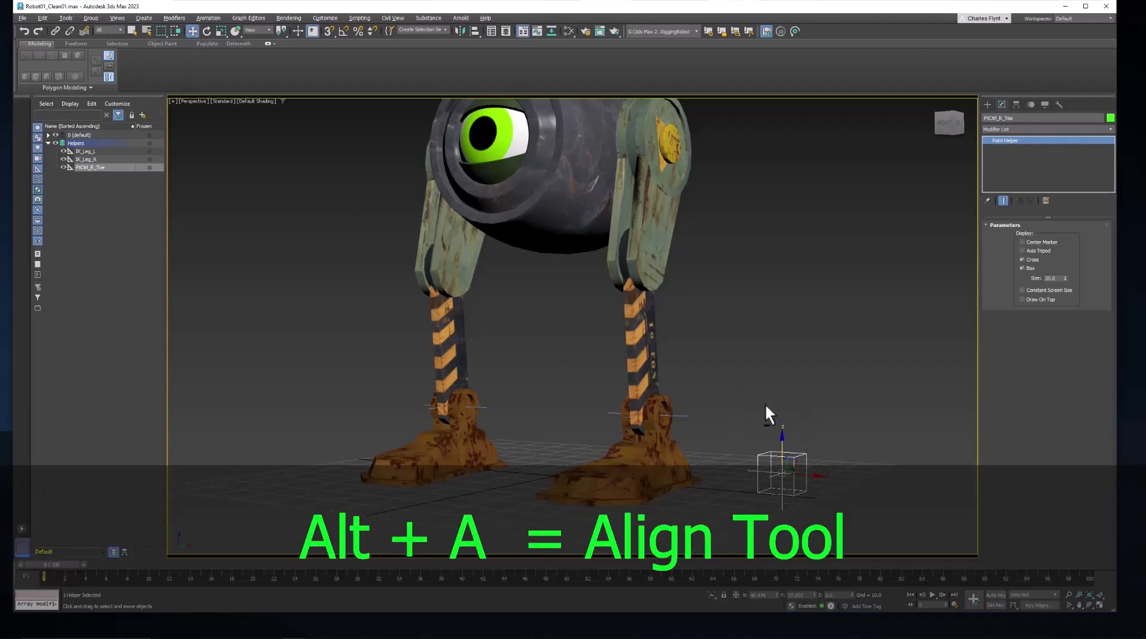
key("alt+a")
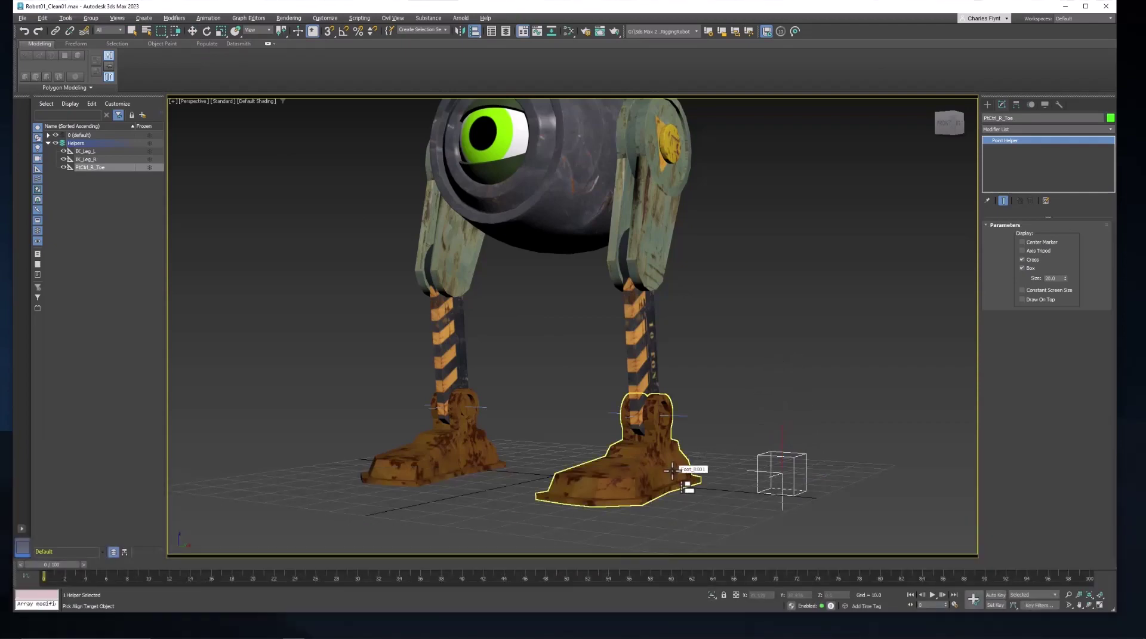
left_click(672, 470)
left_click_drag(549, 224, 759, 191)
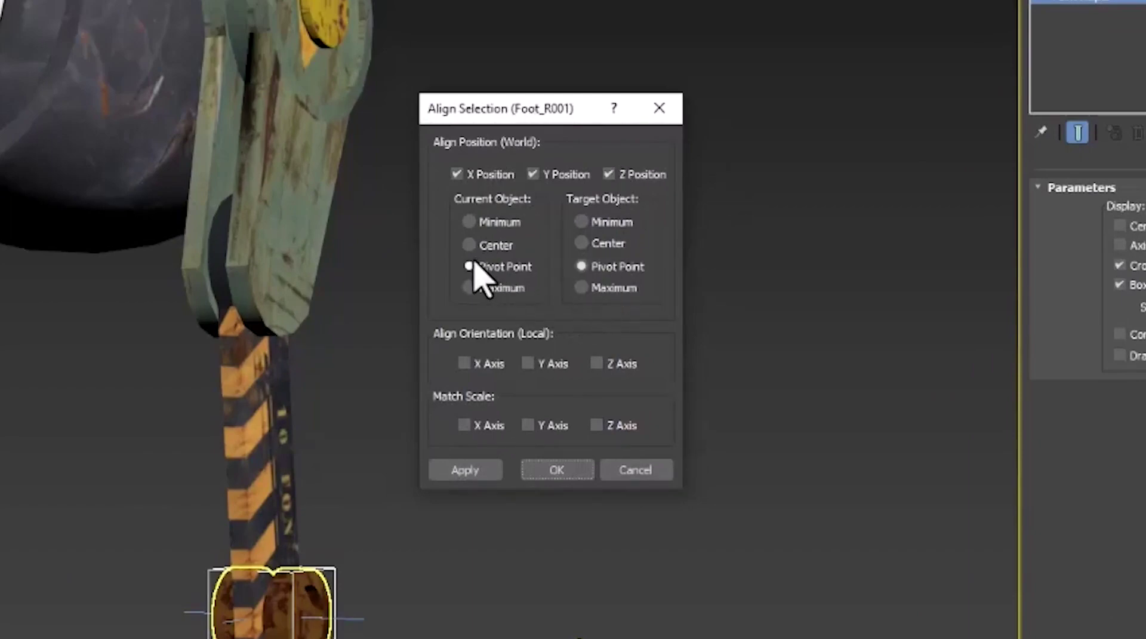
left_click(468, 365)
left_click(528, 363)
left_click(596, 363)
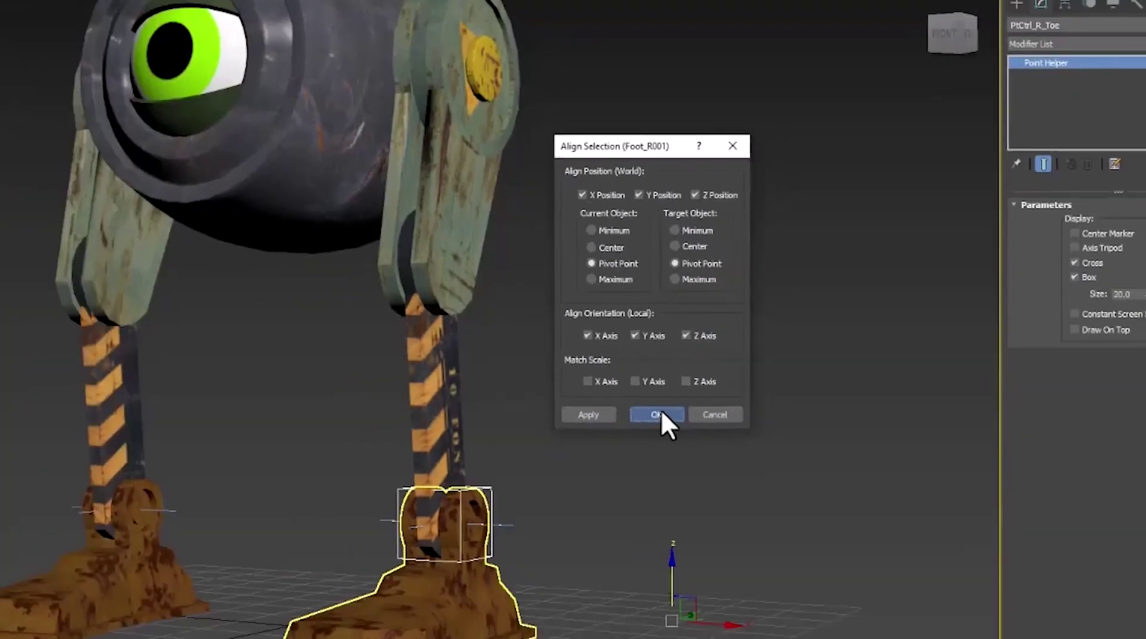
left_click(561, 472)
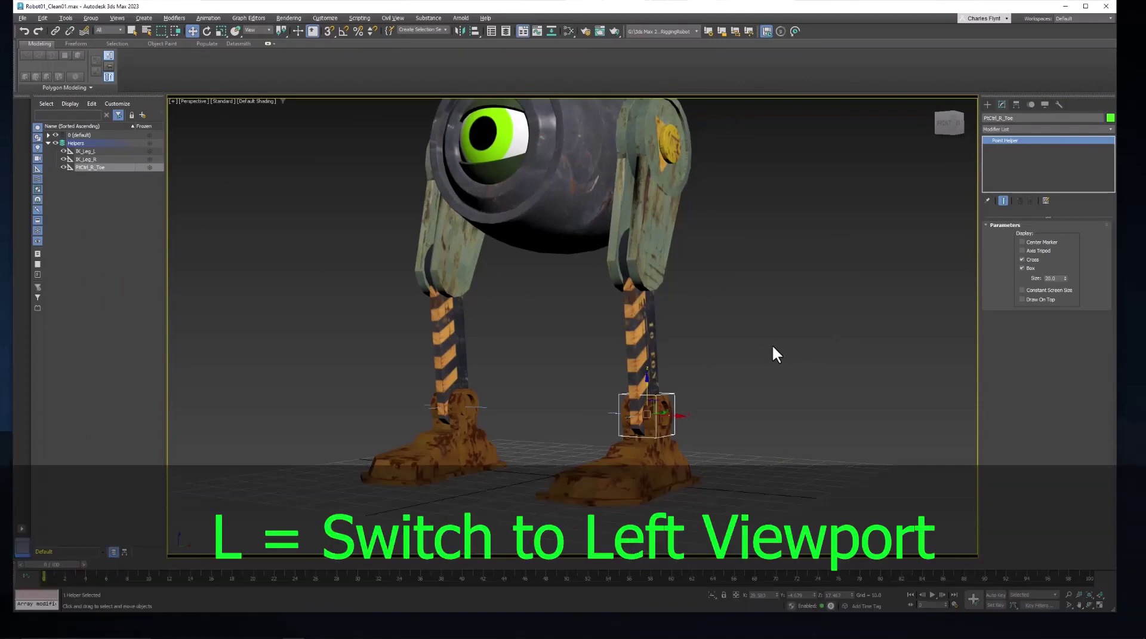
In the Left view, move PtCtrl_R_Toe to the lower front tip of the foot, and make two copies spaced along X
key("l")
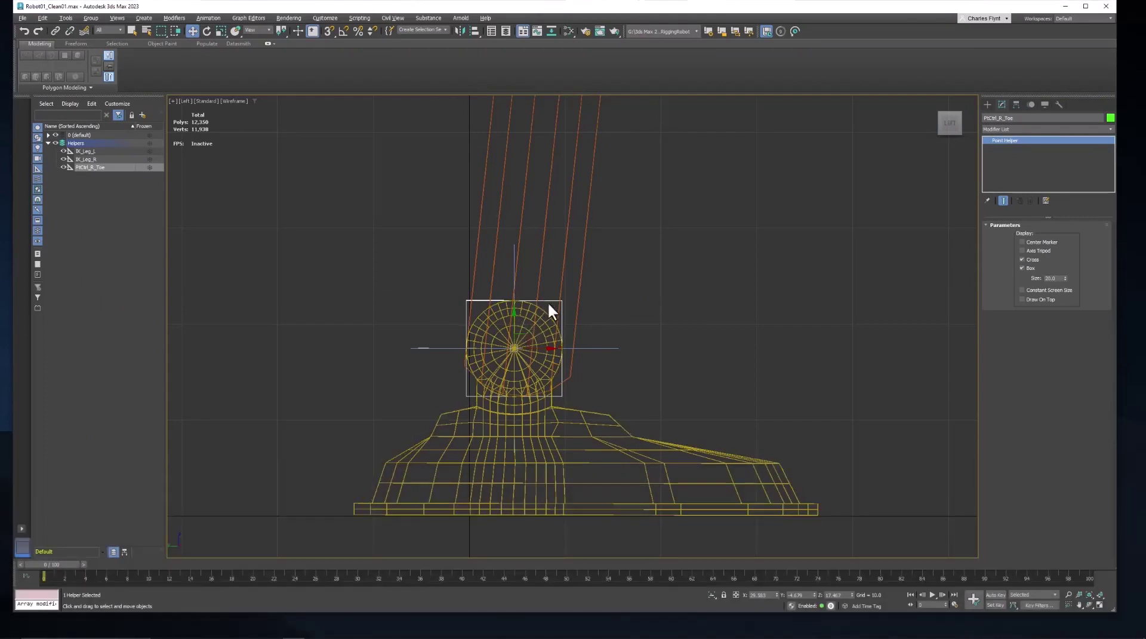
left_click_drag(534, 334, 834, 489)
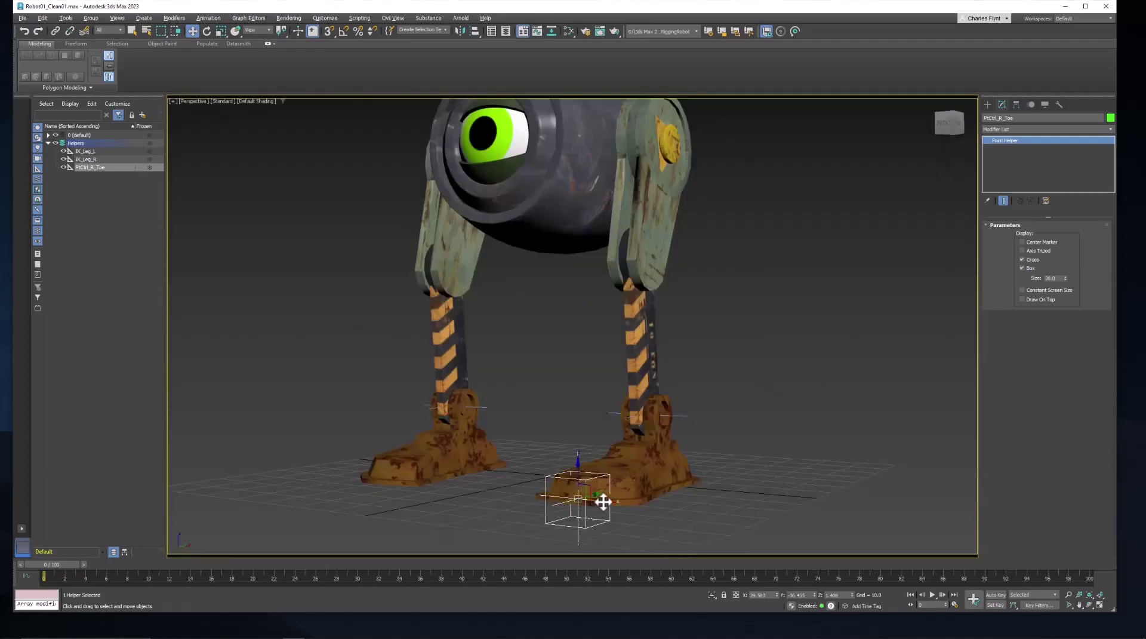
left_click_drag(607, 501, 699, 523, "shift")
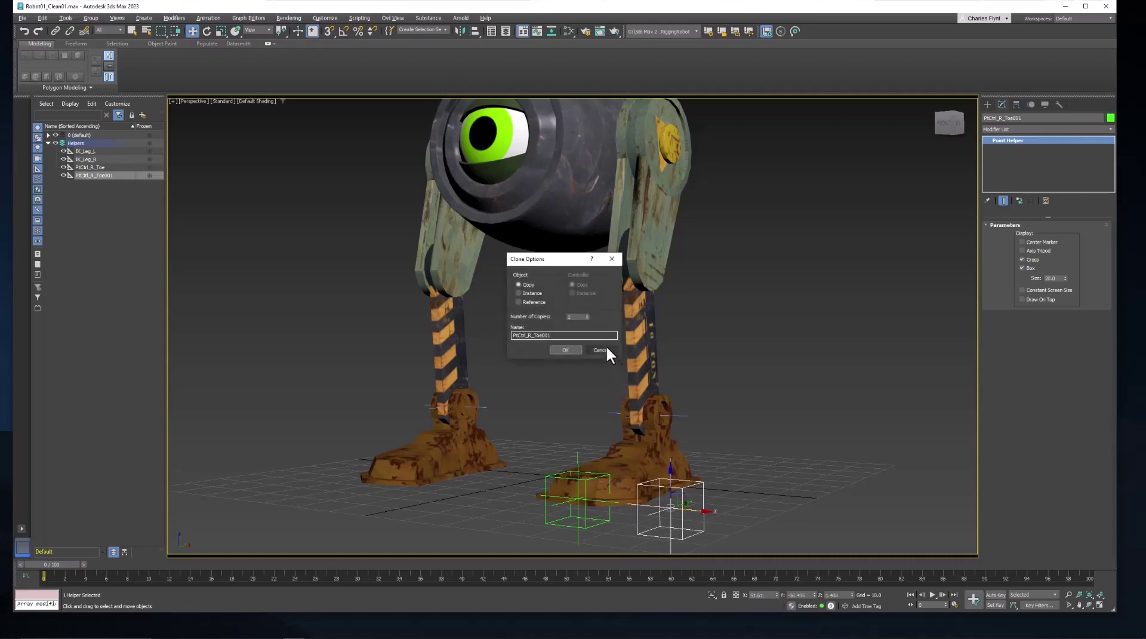
left_click(587, 315)
left_click(569, 350)
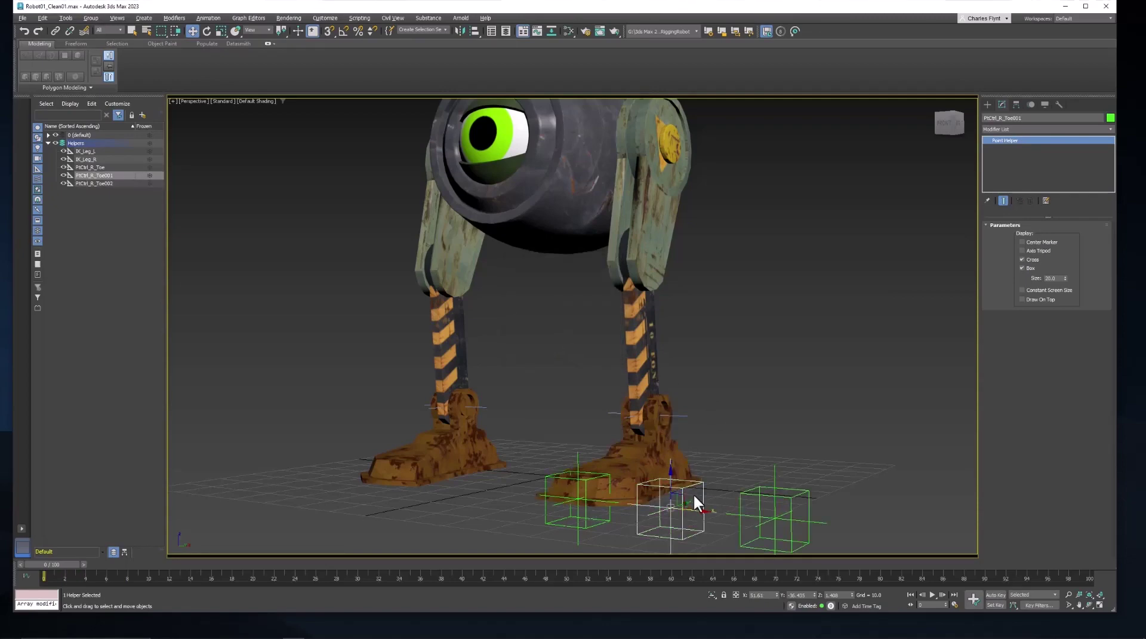
Align the first toe helper copy to the position and orientation of Foot_R001, and rename it PtCtrl_R_Ankle
key("alt+a")
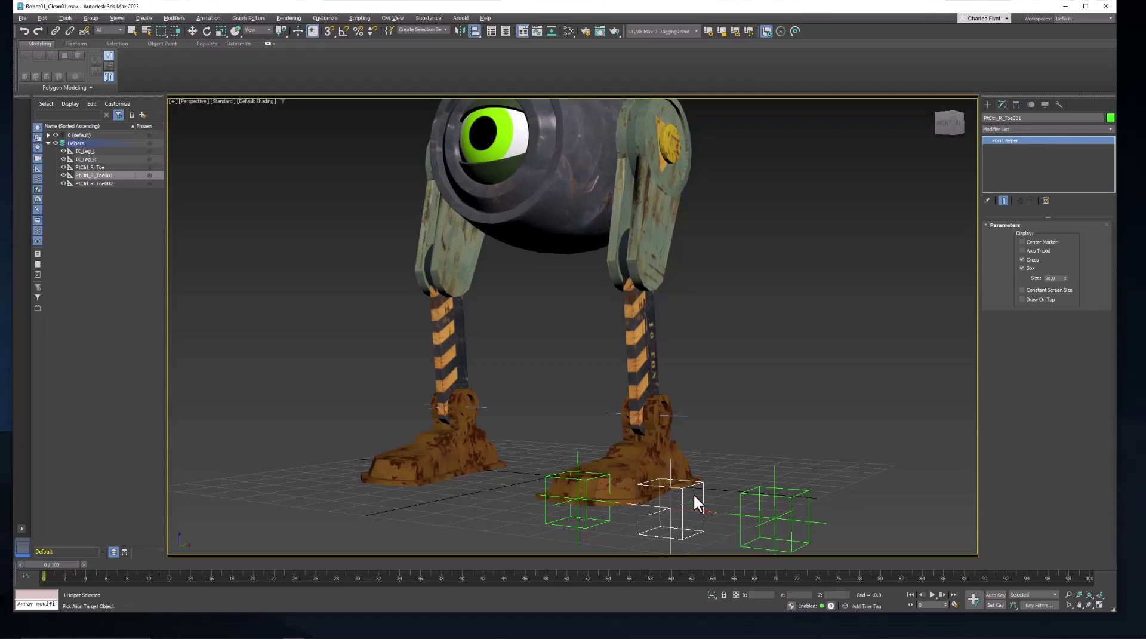
left_click(659, 431)
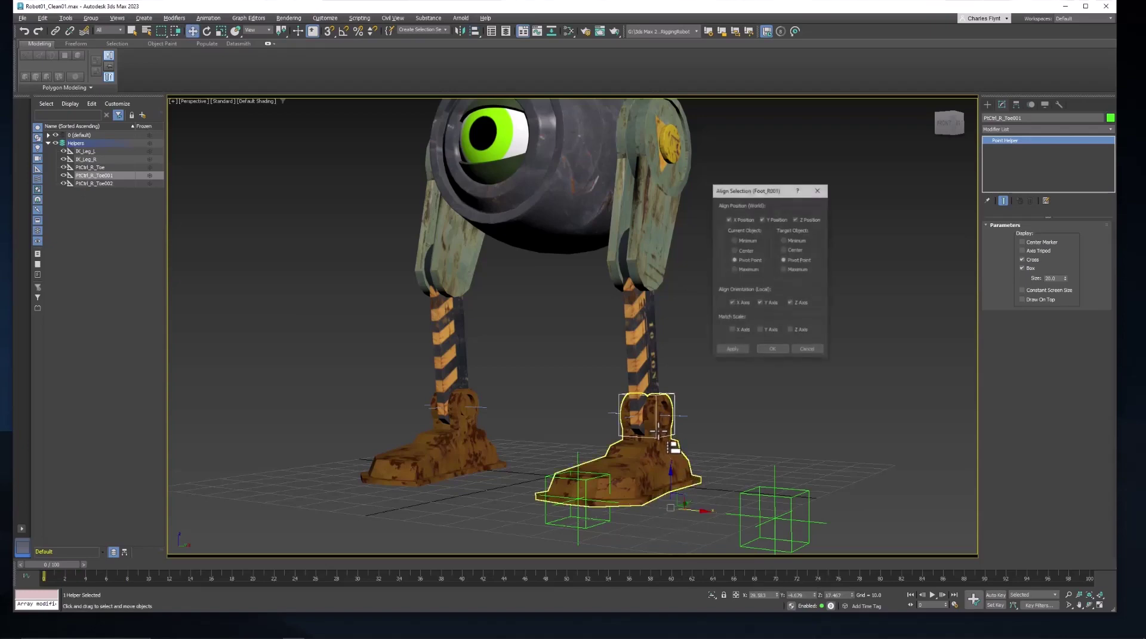
left_click(773, 350)
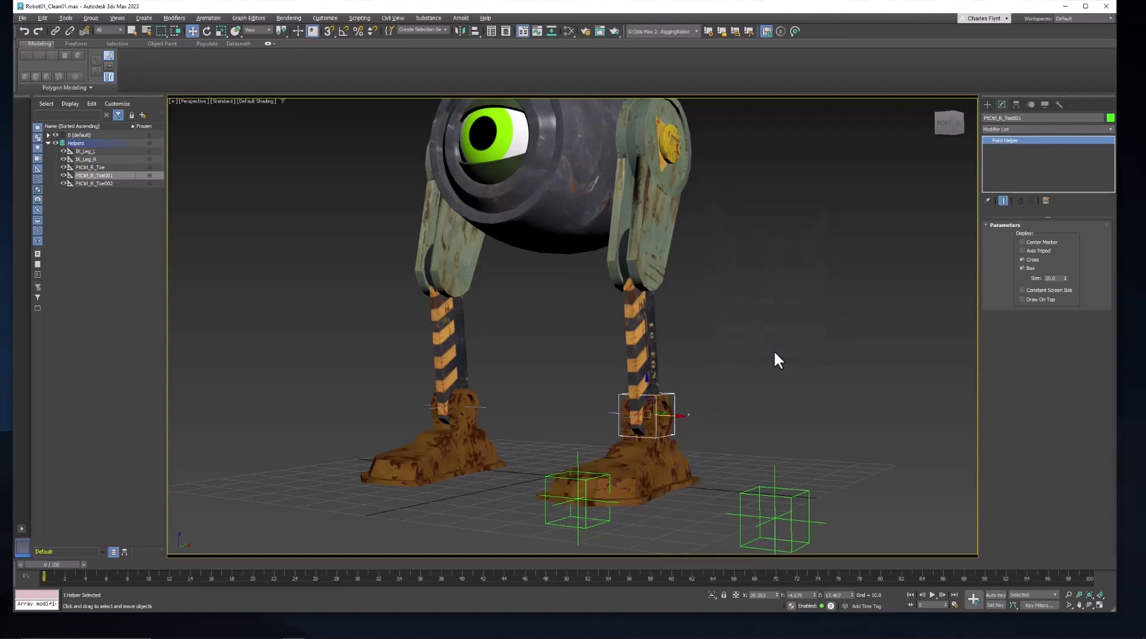
left_click(1015, 118)
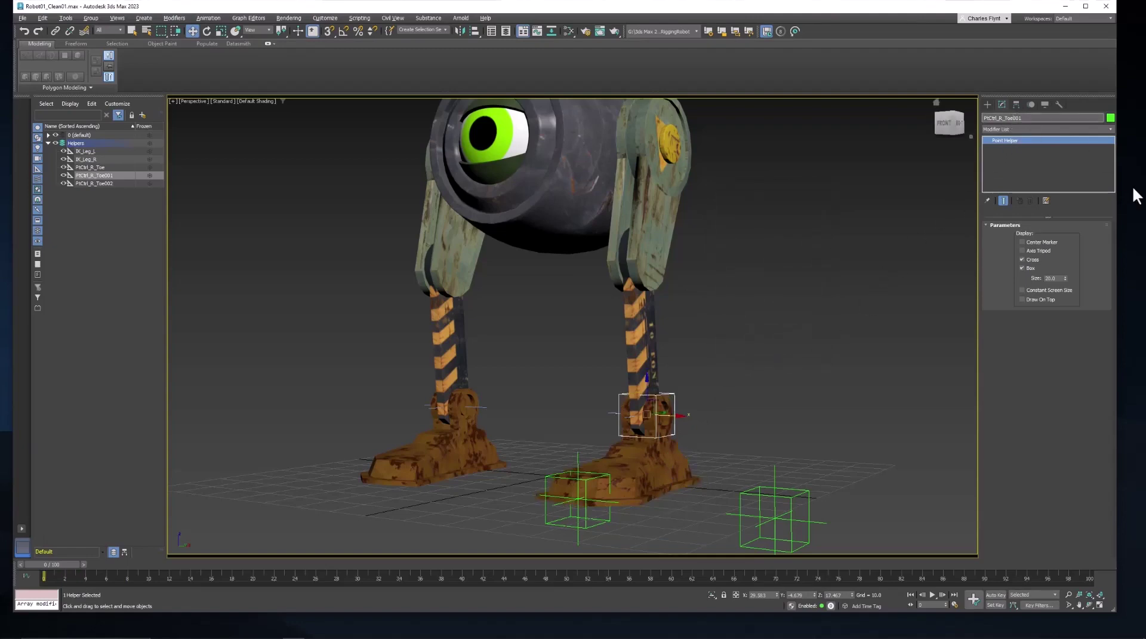
type("Ankl")
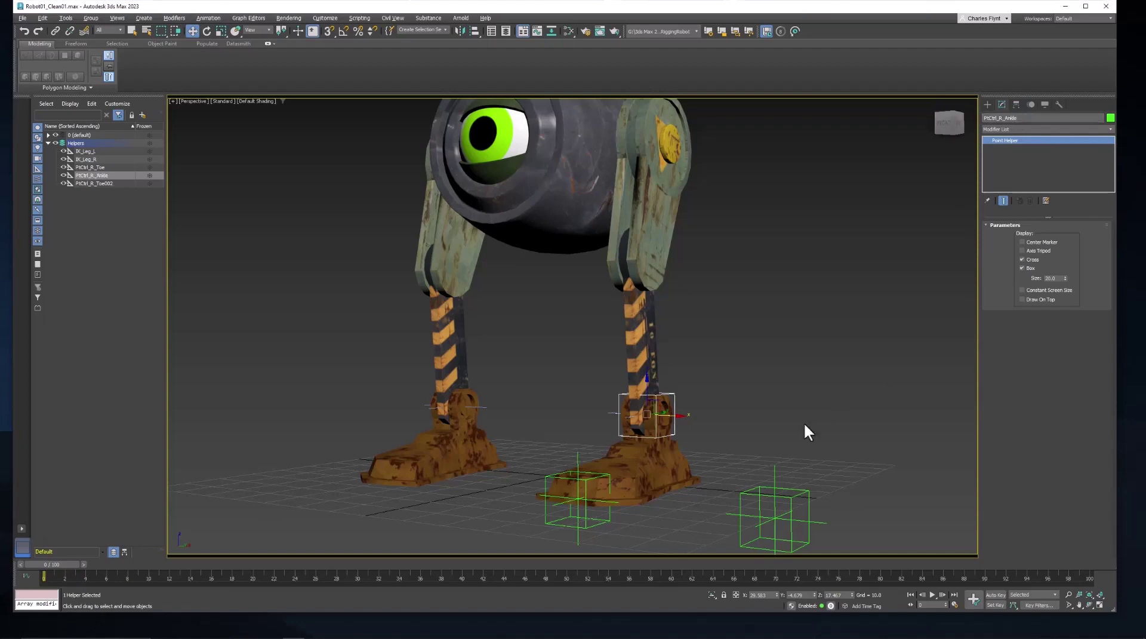
Move the remaining toe helper copy, PtCtrl_R_Toe002, freehand to the back edge of the foot's sole
left_click(794, 499)
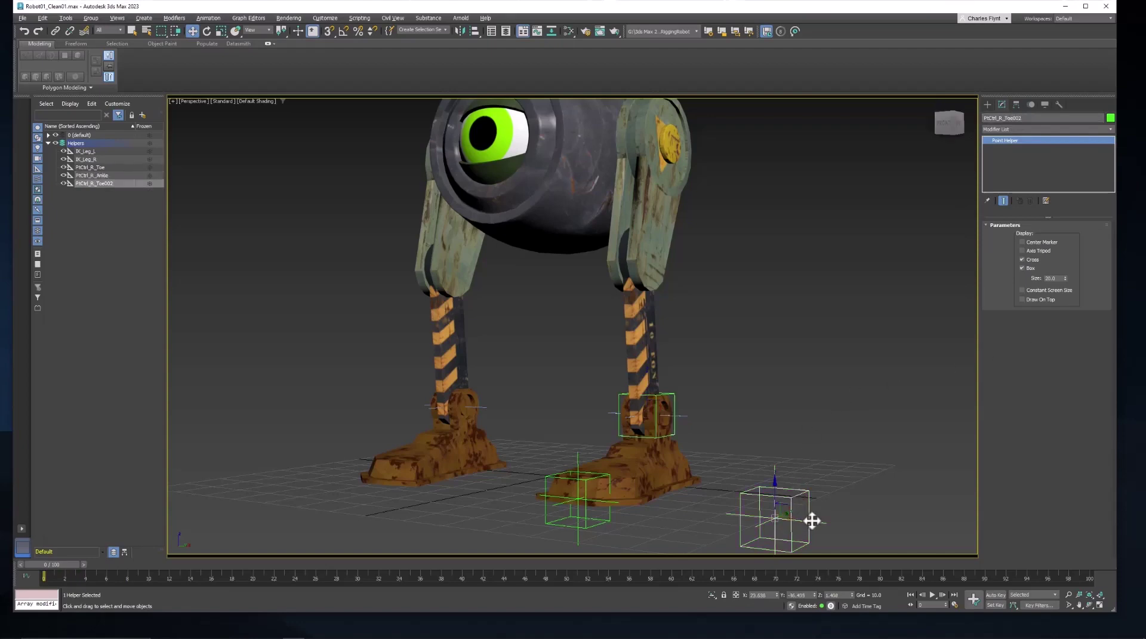
left_click_drag(812, 519, 704, 442)
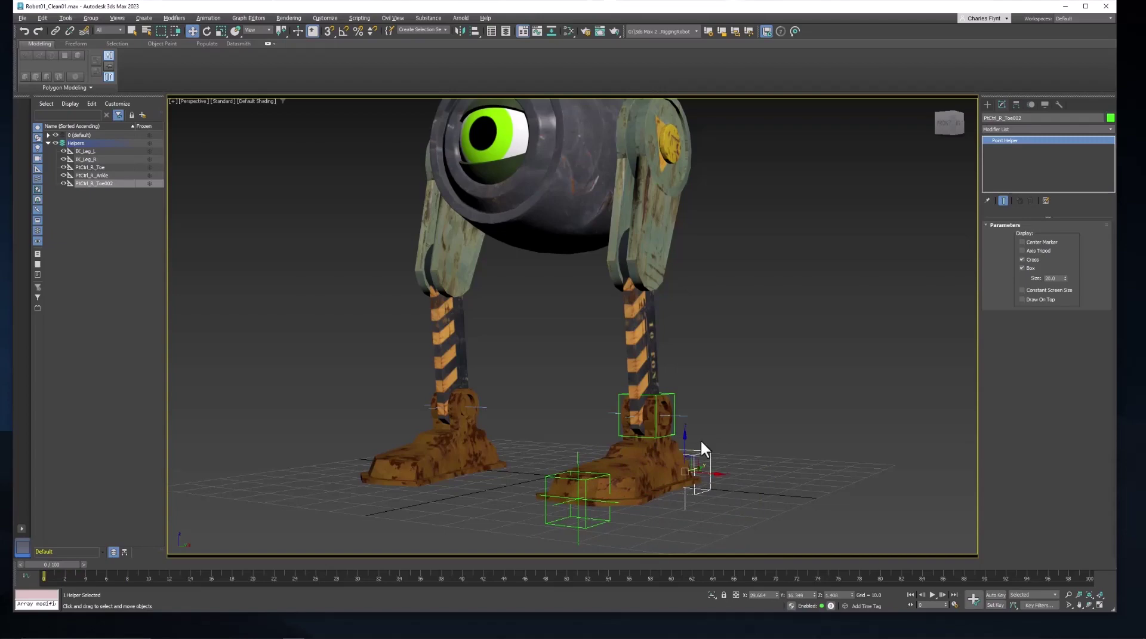
key("l")
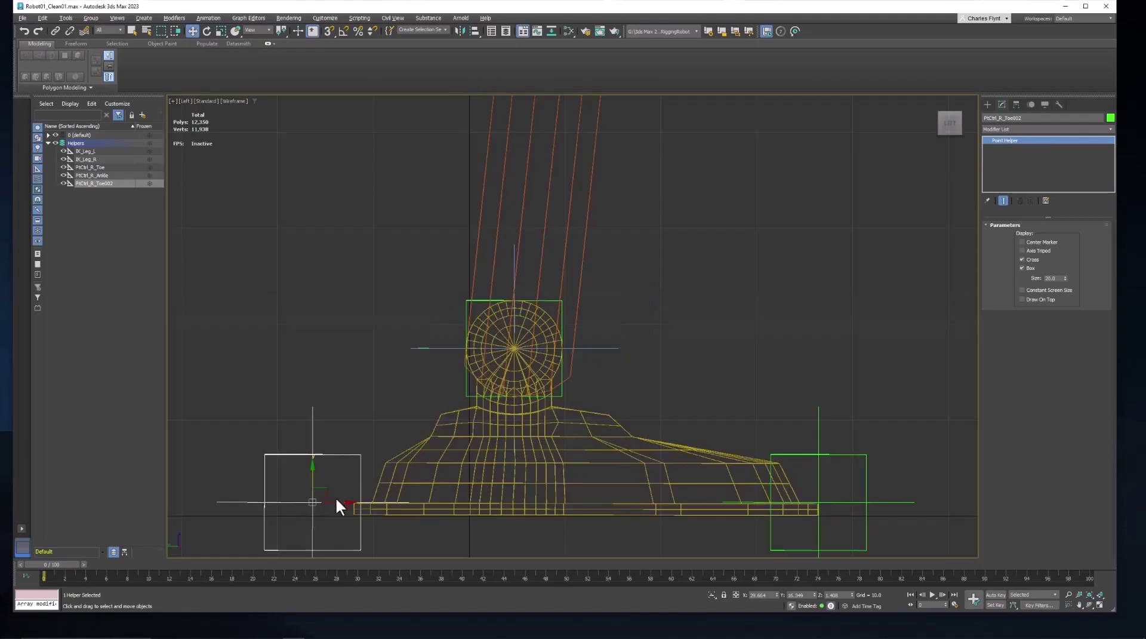
left_click_drag(340, 504, 383, 504)
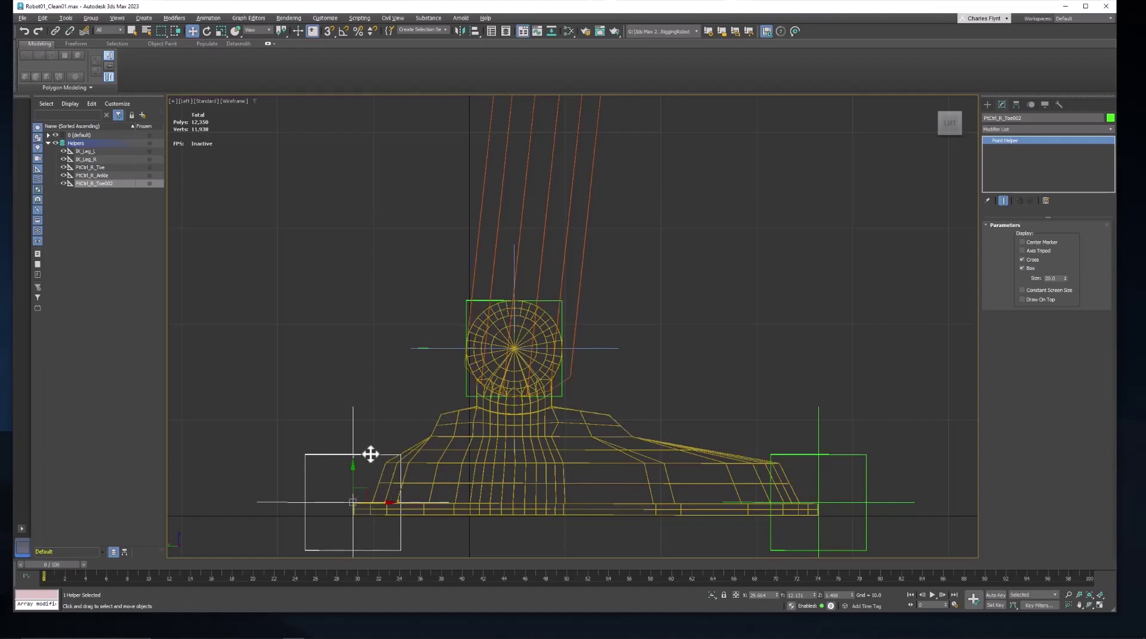
Align PtCtrl_R_Toe002 to the ankle helper's position and orientation, and move it in the Left view to the heel's lower back edge
key("alt+a")
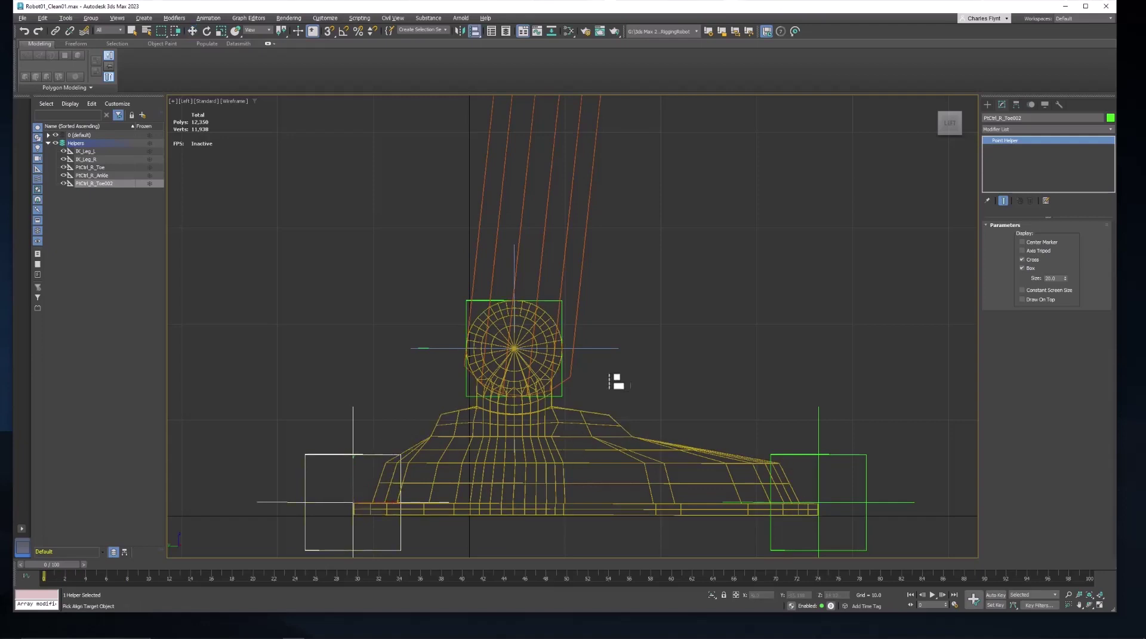
left_click(561, 393)
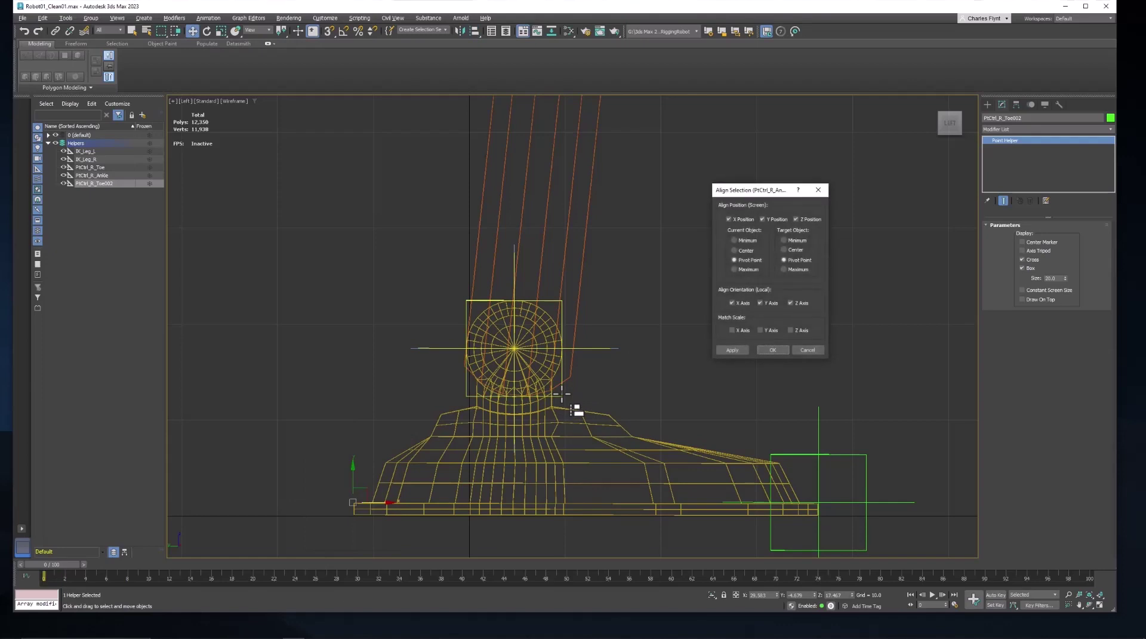
left_click(775, 350)
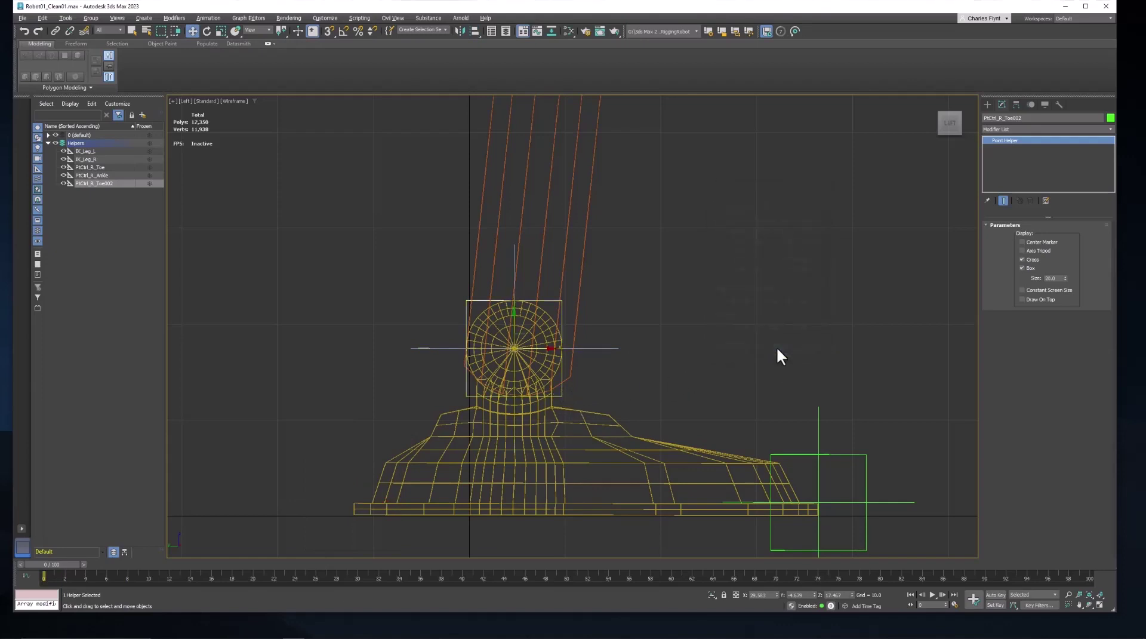
left_click_drag(531, 339, 370, 492)
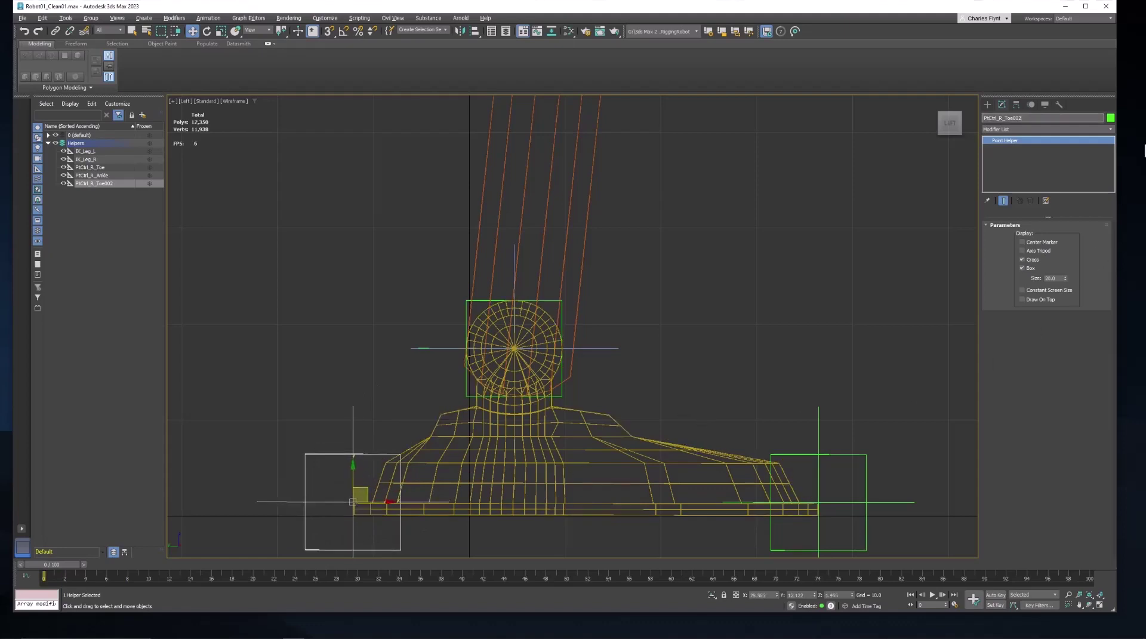
Rename the helper at the heel PtCtrl_R_Heel
key("BackSpace")
key("BackSpace")
key("BackSpace")
key("Return")
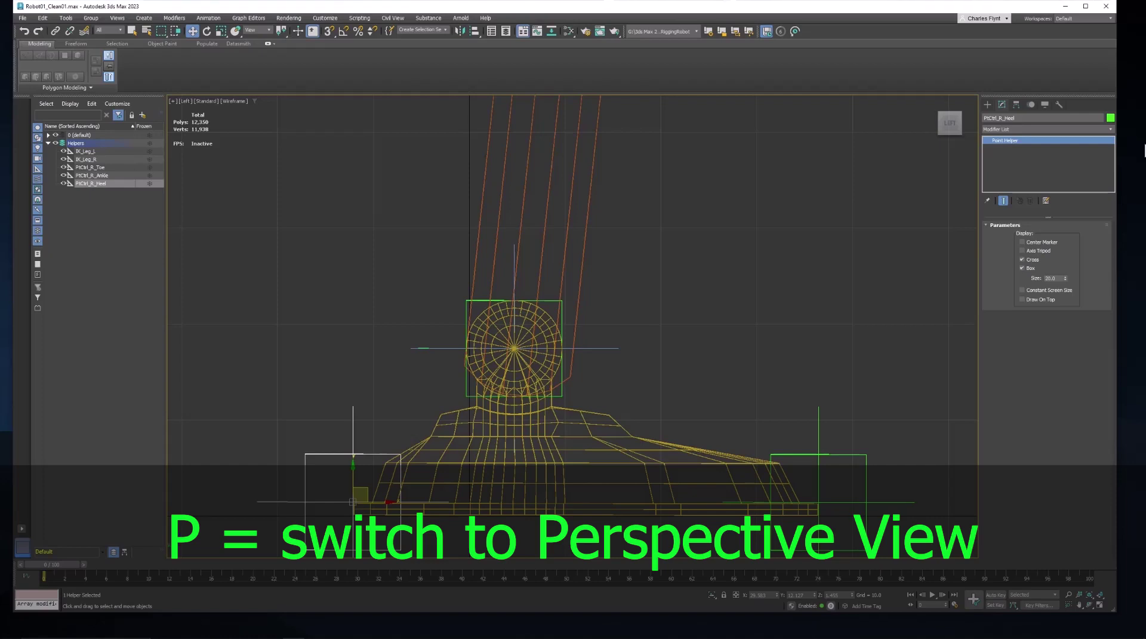
Select the ankle, heel and toe point helpers in the Perspective view and copy all three along X to the other foot
key("p")
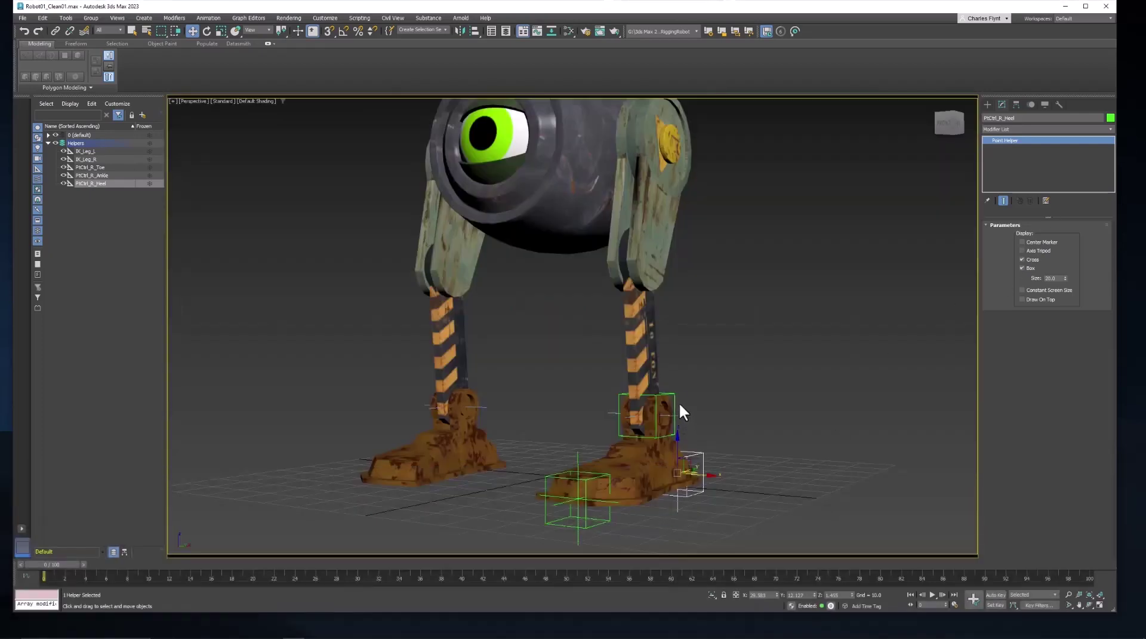
left_click(677, 406)
left_click_drag(698, 455, 609, 537)
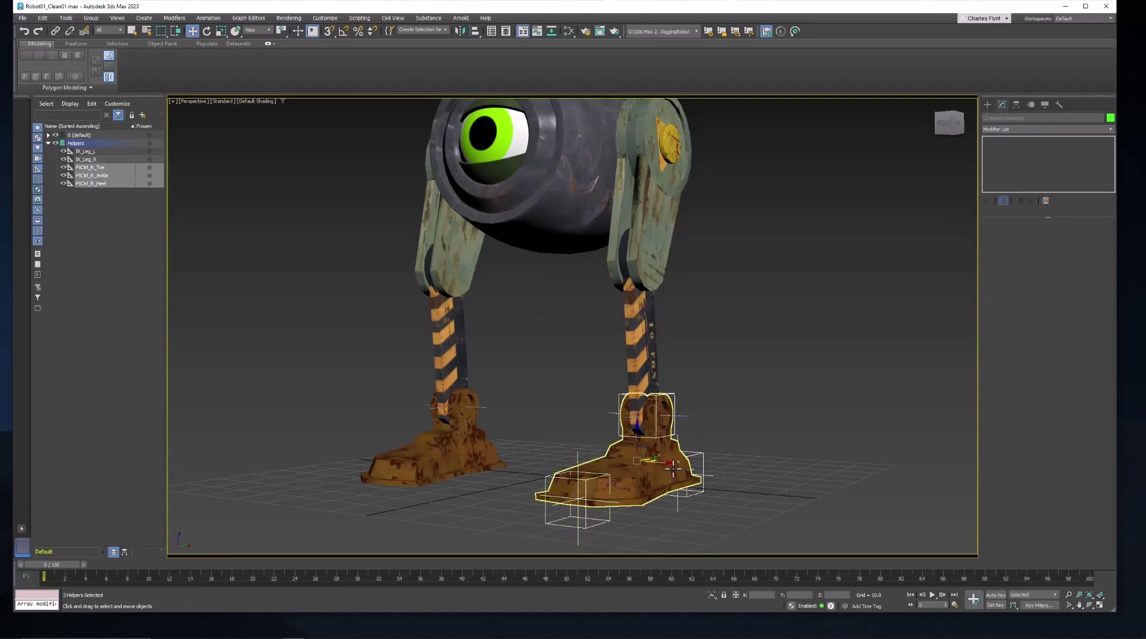
left_click_drag(667, 464, 517, 452, "shift")
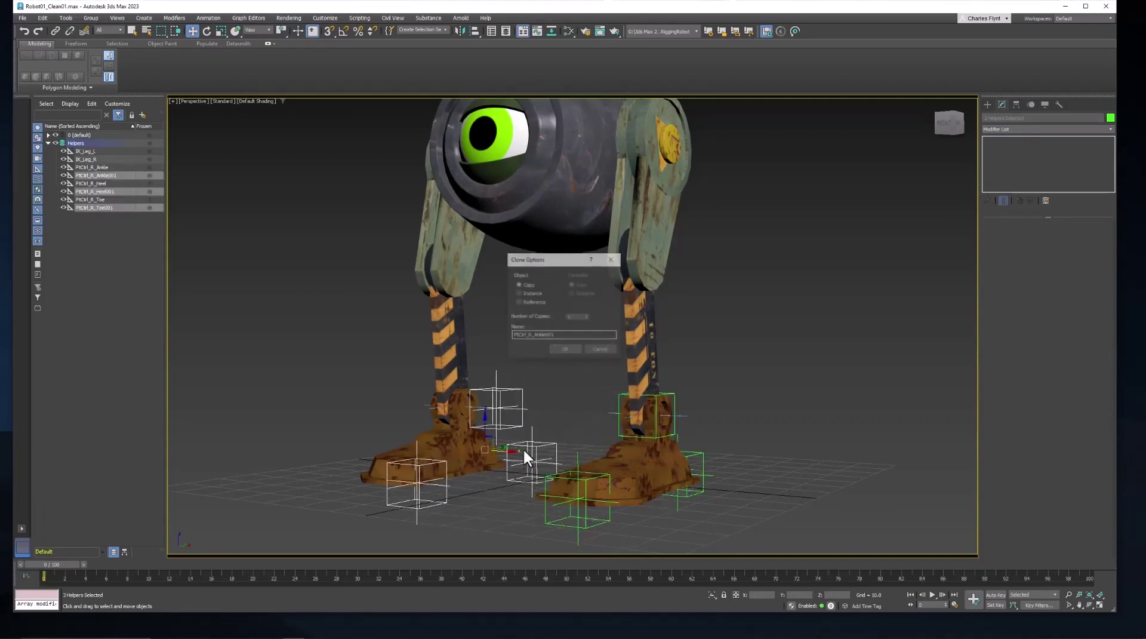
left_click(565, 350)
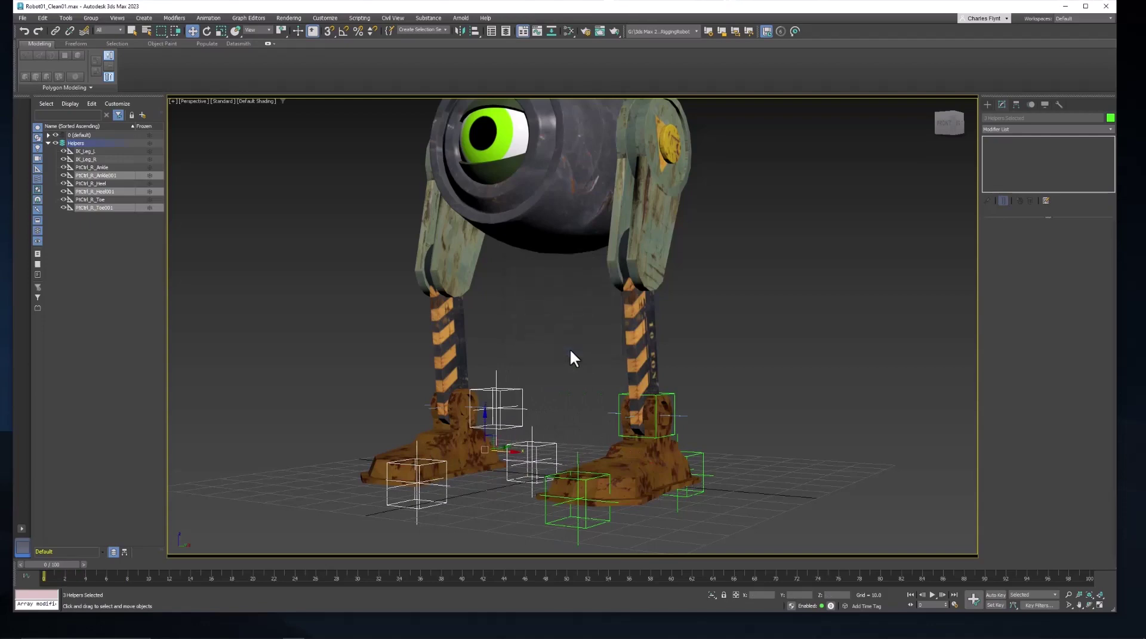
Align the copied ankle helper, PtCtrl_R_Ankle001, to the pivot position and orientation of Foot_R
left_click(523, 395)
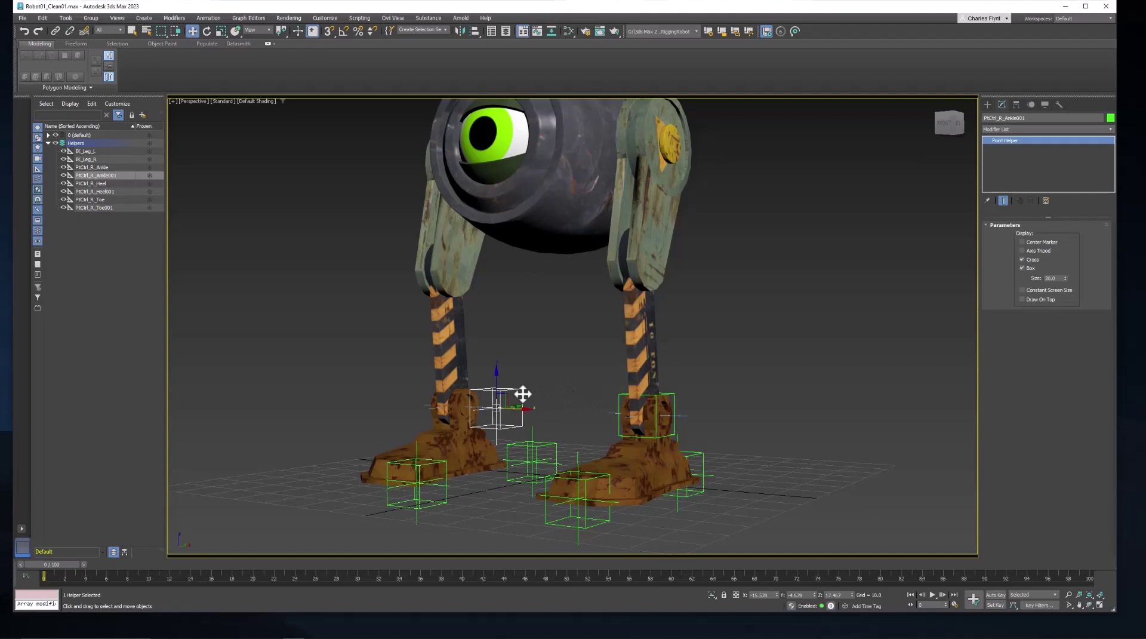
key("alt+a")
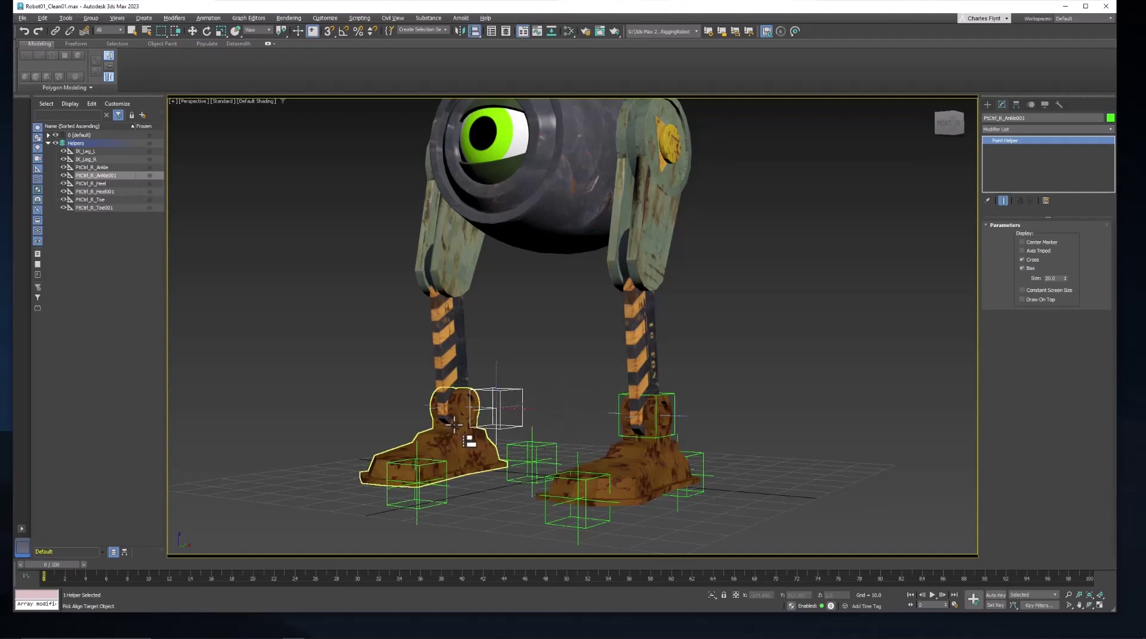
left_click(454, 424)
left_click(773, 349)
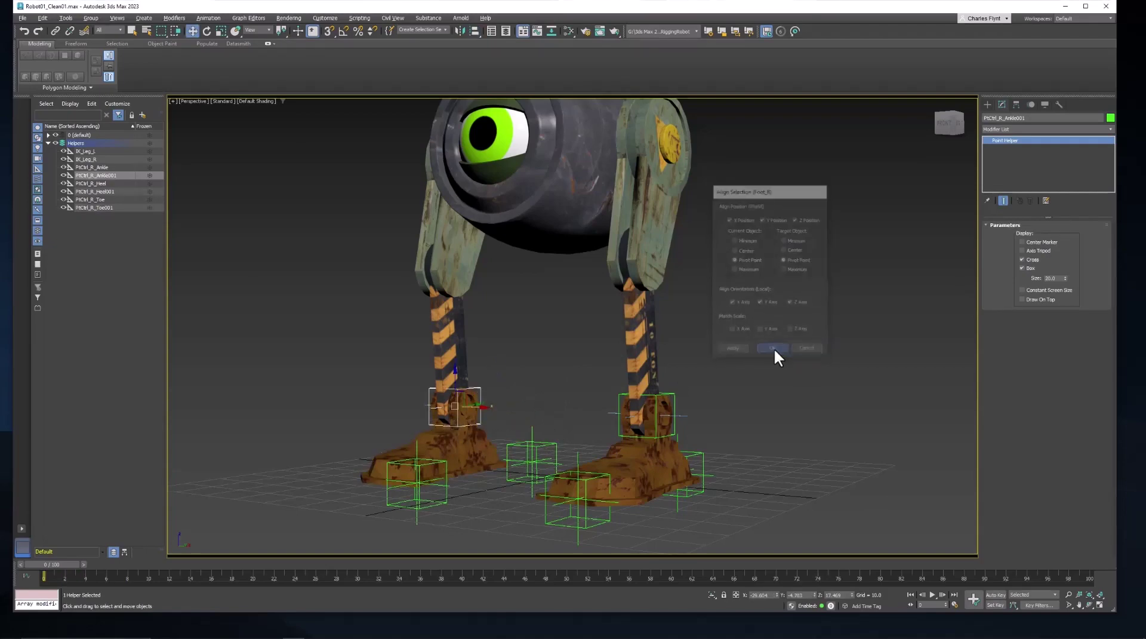
Align the copied toe helper, PtCtrl_R_Toe001, to the pivot and orientation of Foot_R, and move it in the Left view to the toe's lower front edge
left_click(442, 485)
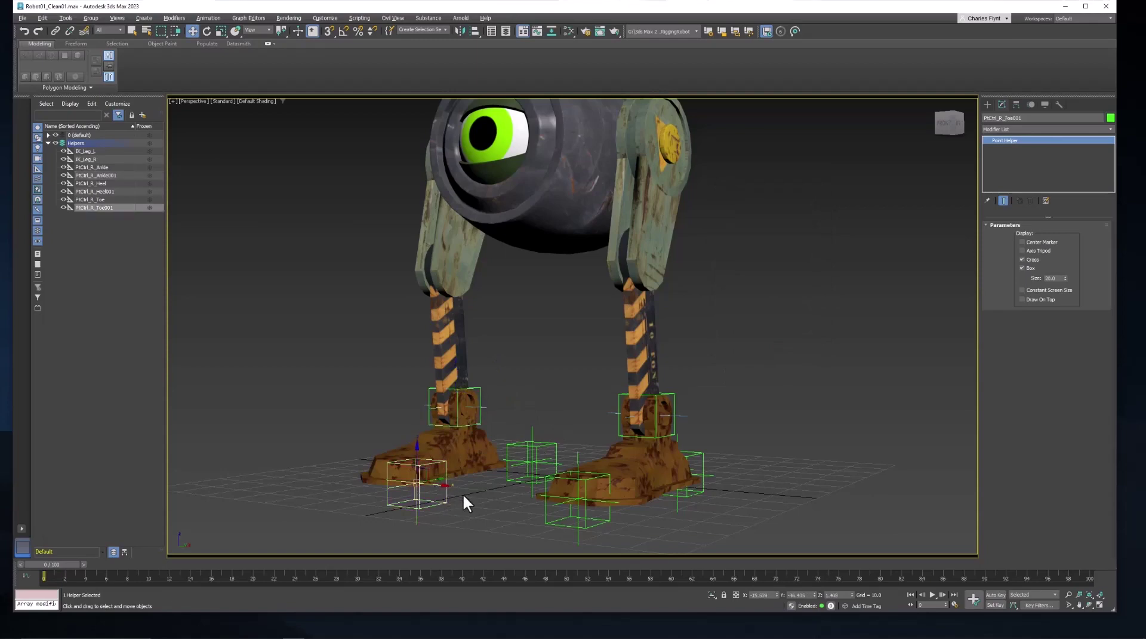
key("alt+a")
left_click(476, 462)
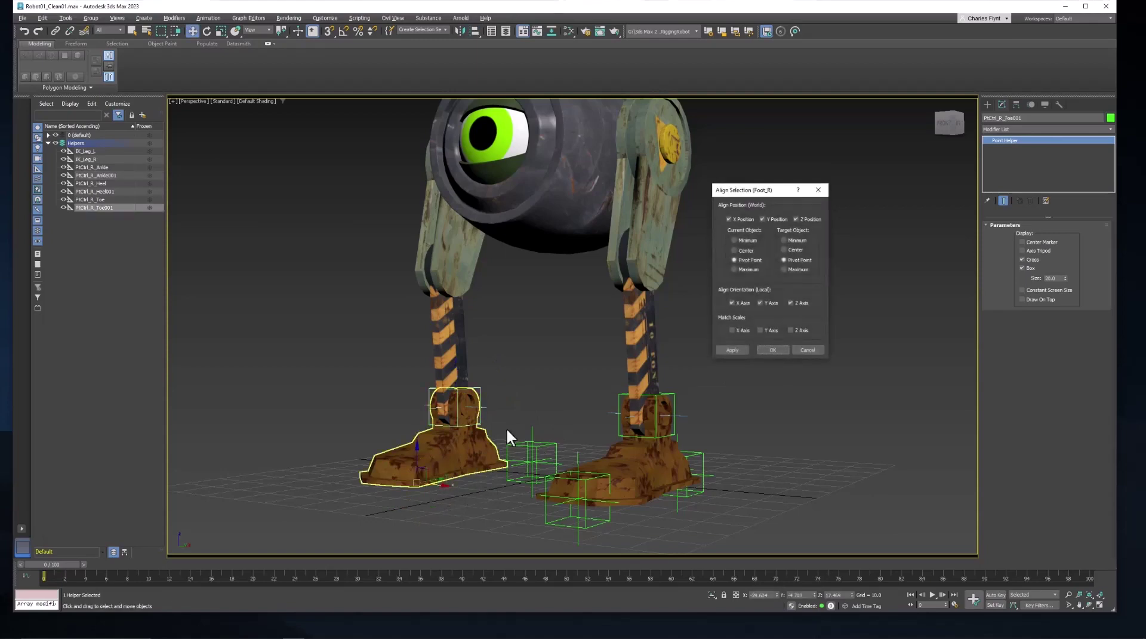
left_click(767, 350)
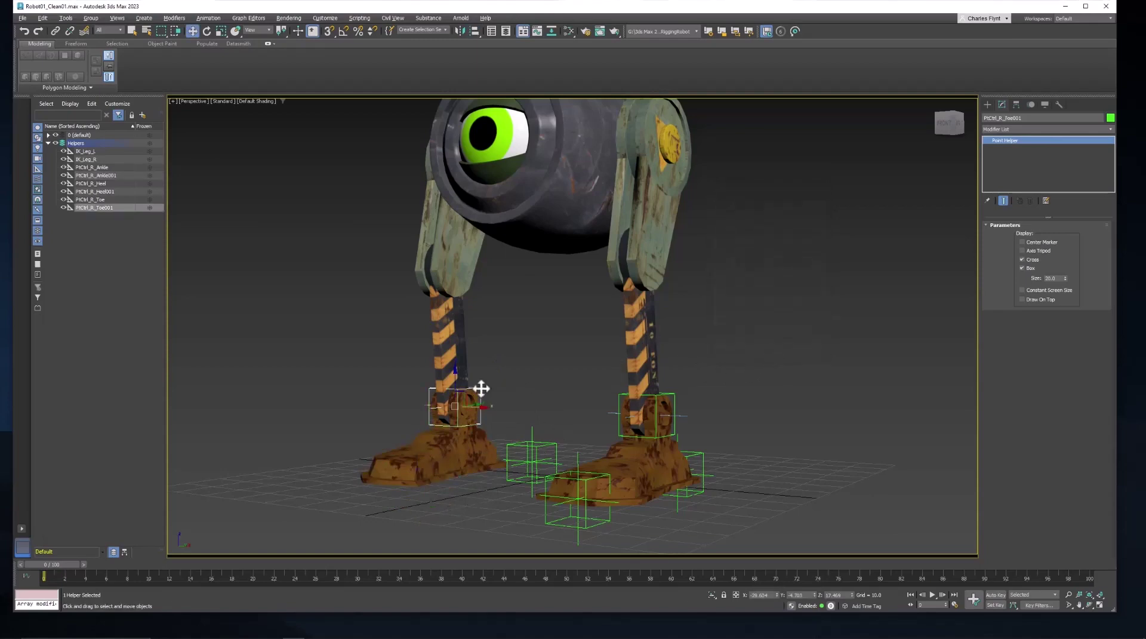
left_click_drag(455, 380, 455, 371)
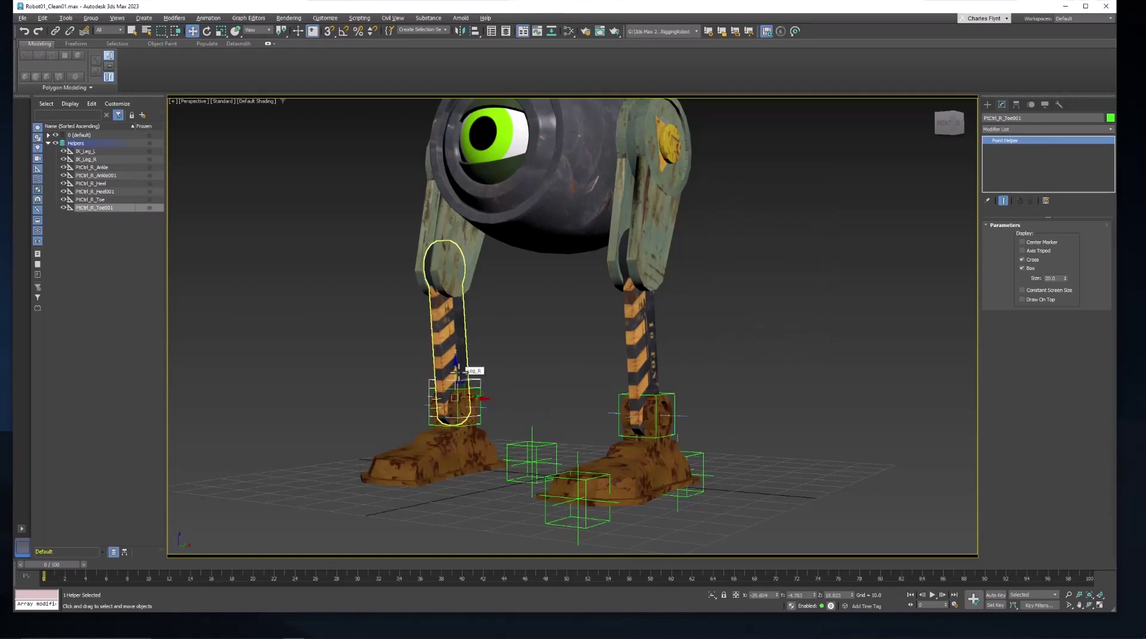
key("l")
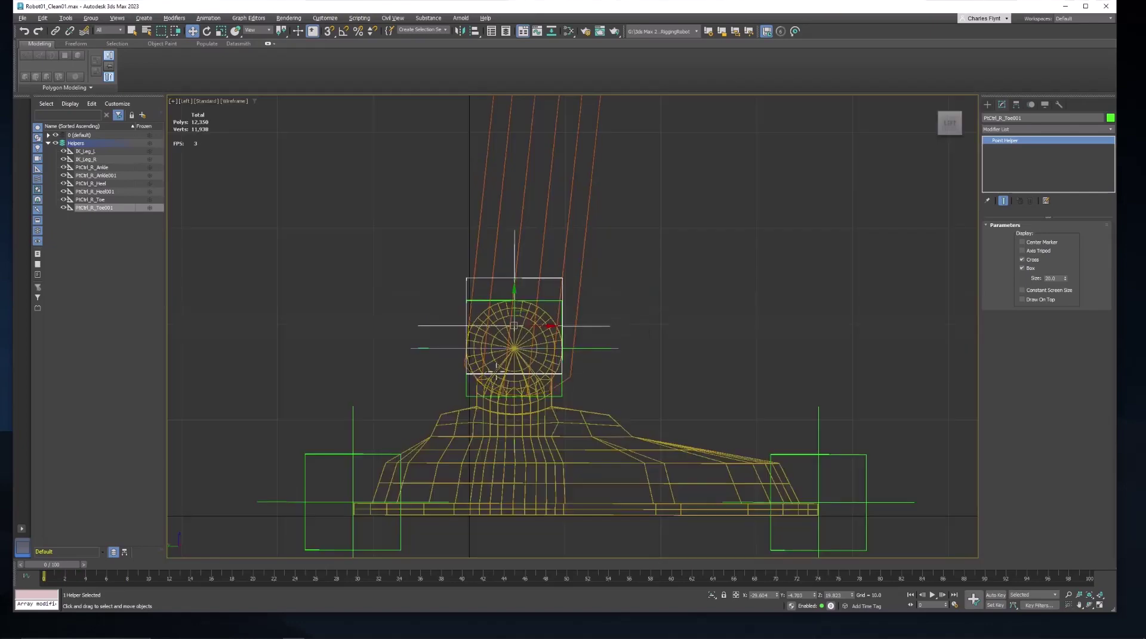
left_click_drag(527, 312, 831, 490)
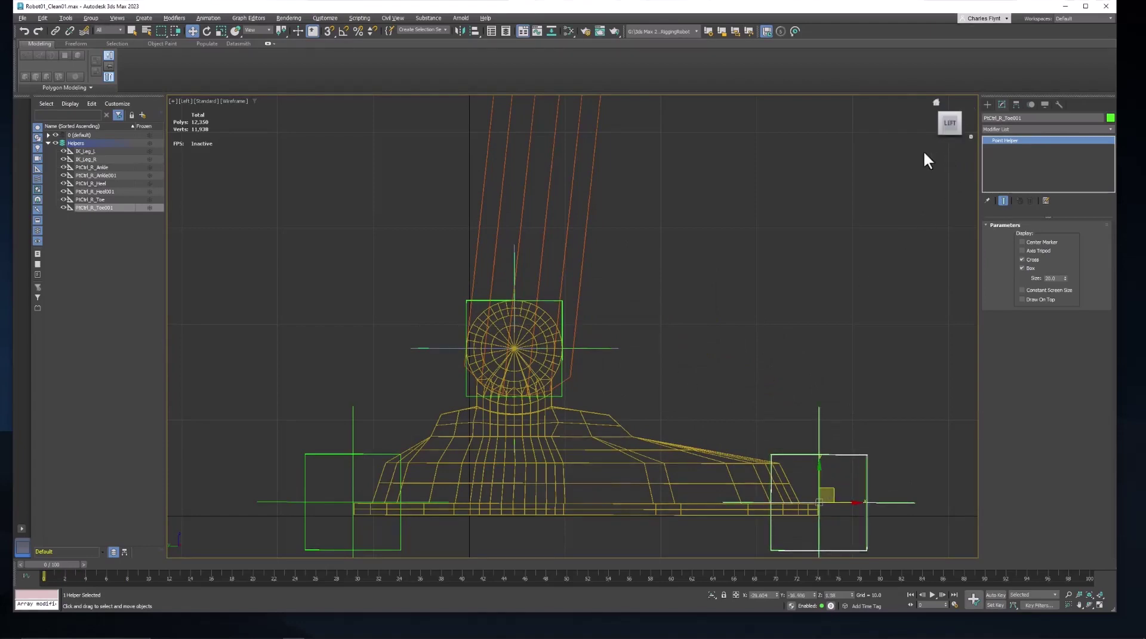
key("p")
Align the copied heel helper, PtCtrl_R_Heel001, to the pivot and orientation of Foot_R, and move it in the Left view to the heel's lower back edge
left_click(531, 448)
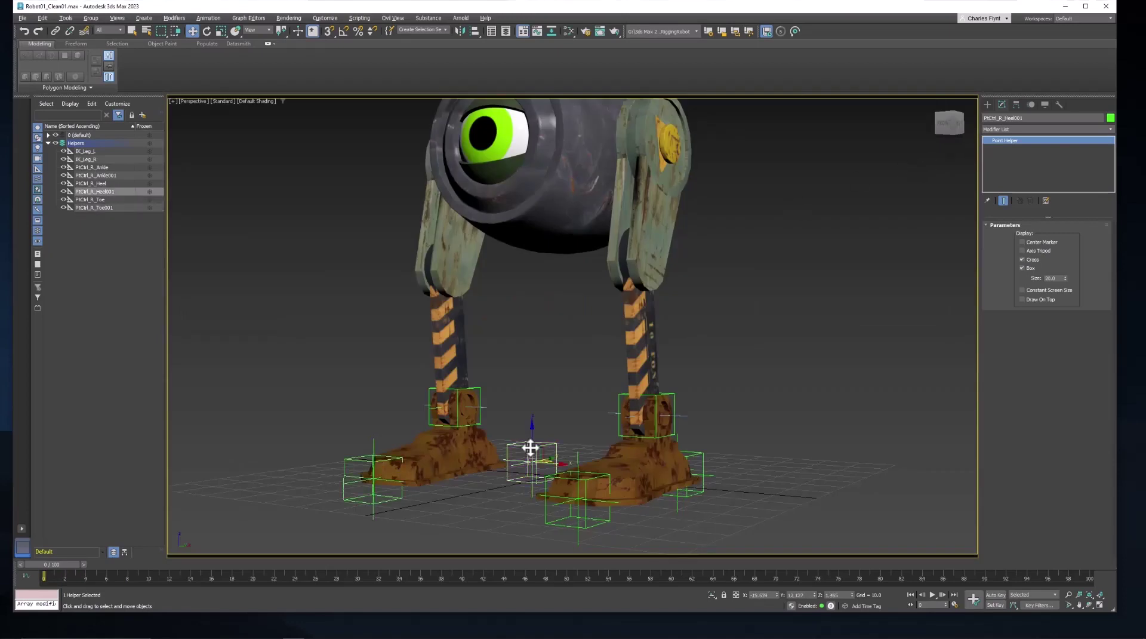
key("alt+a")
left_click(478, 454)
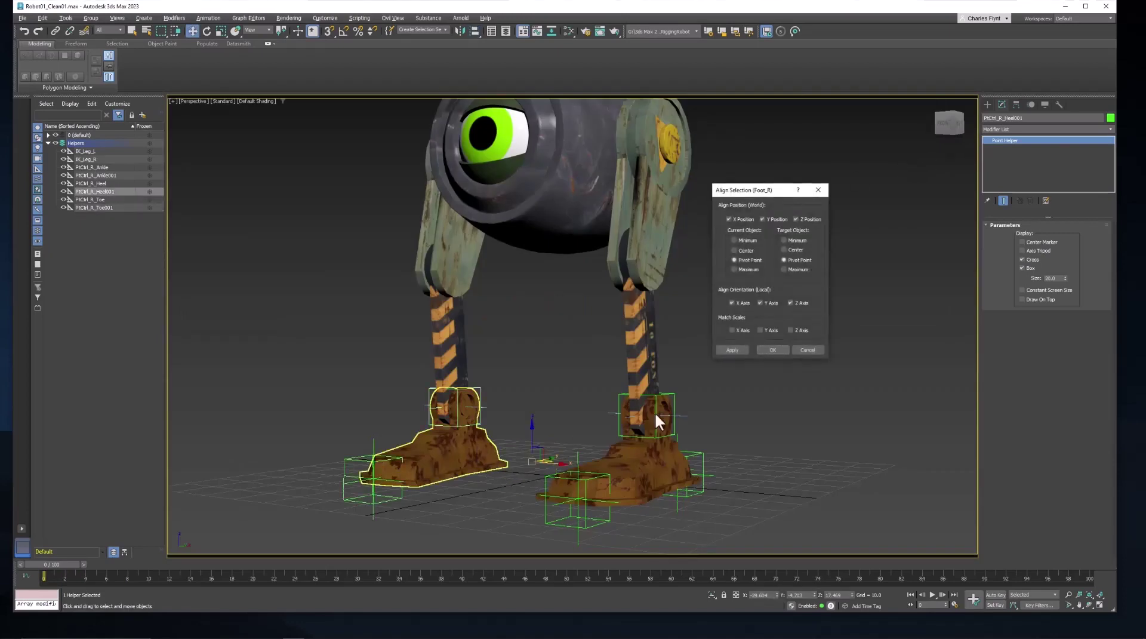
left_click(768, 351)
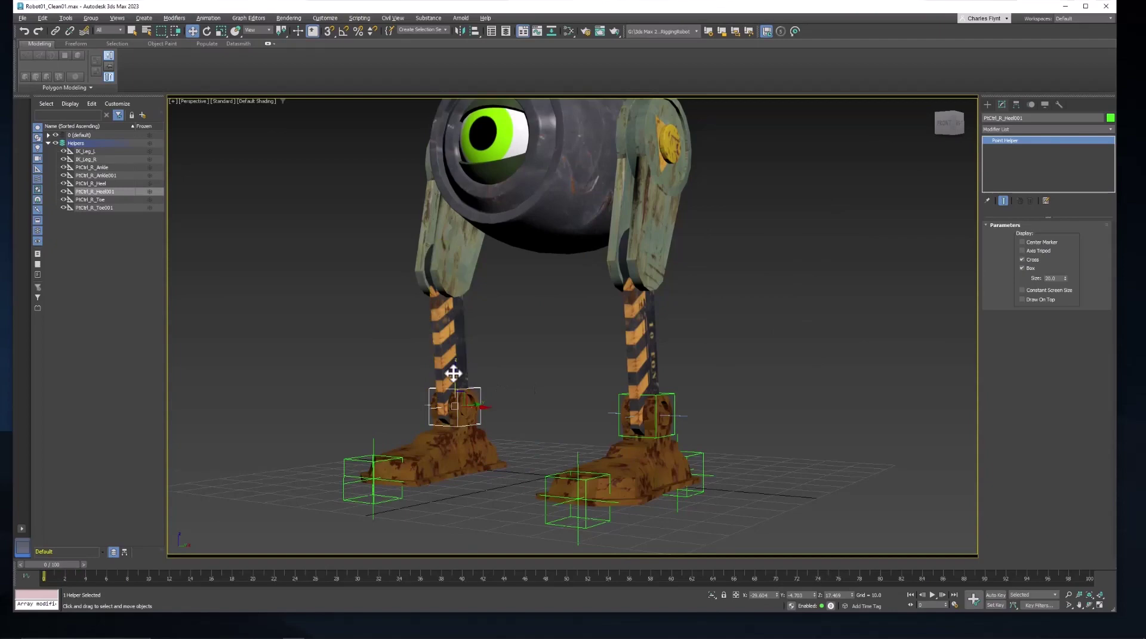
left_click_drag(455, 369, 458, 358)
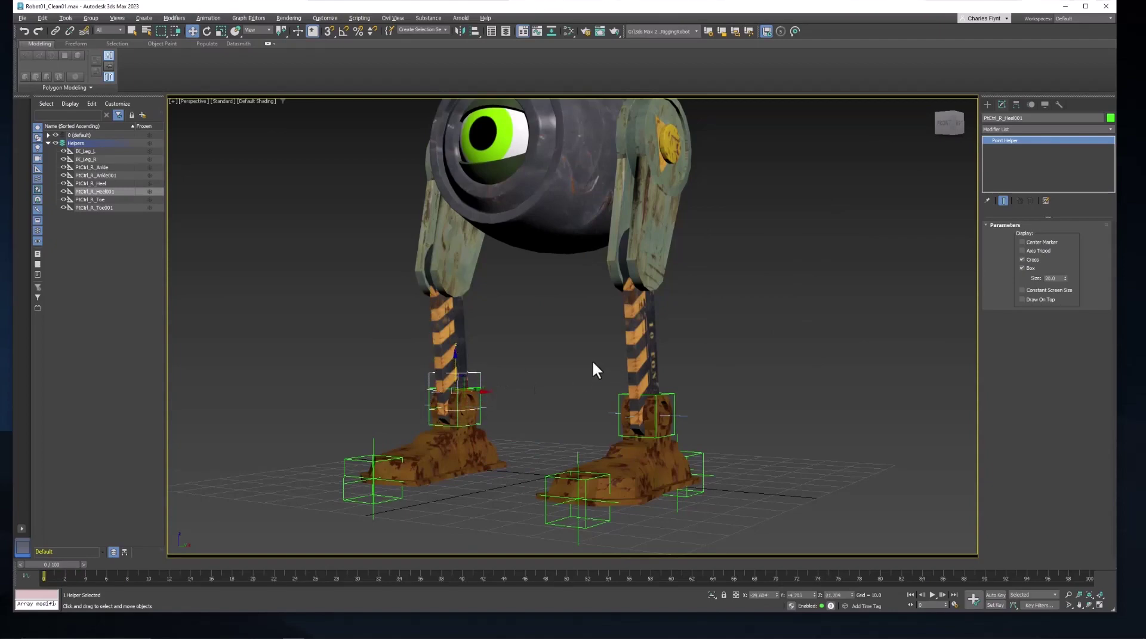
key("l")
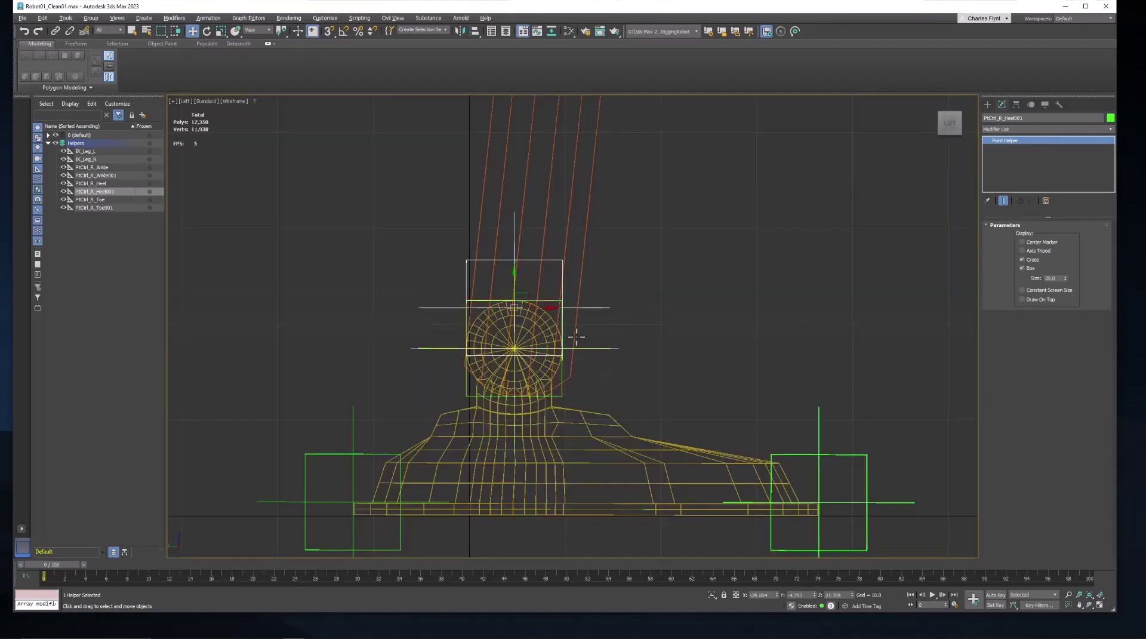
left_click_drag(528, 292, 367, 487)
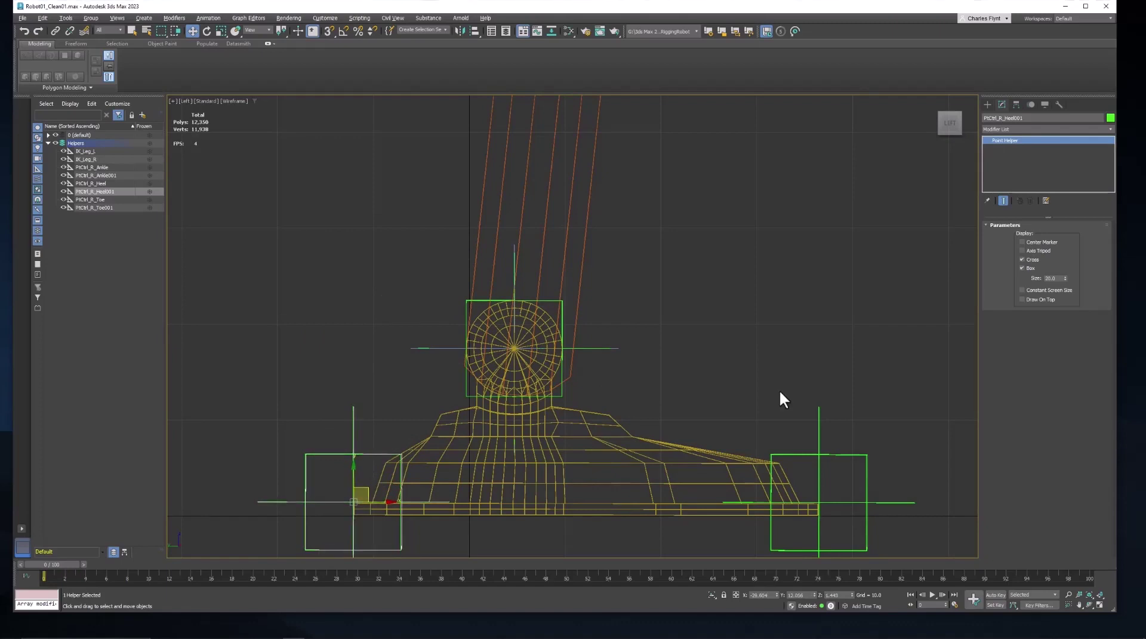
key("p")
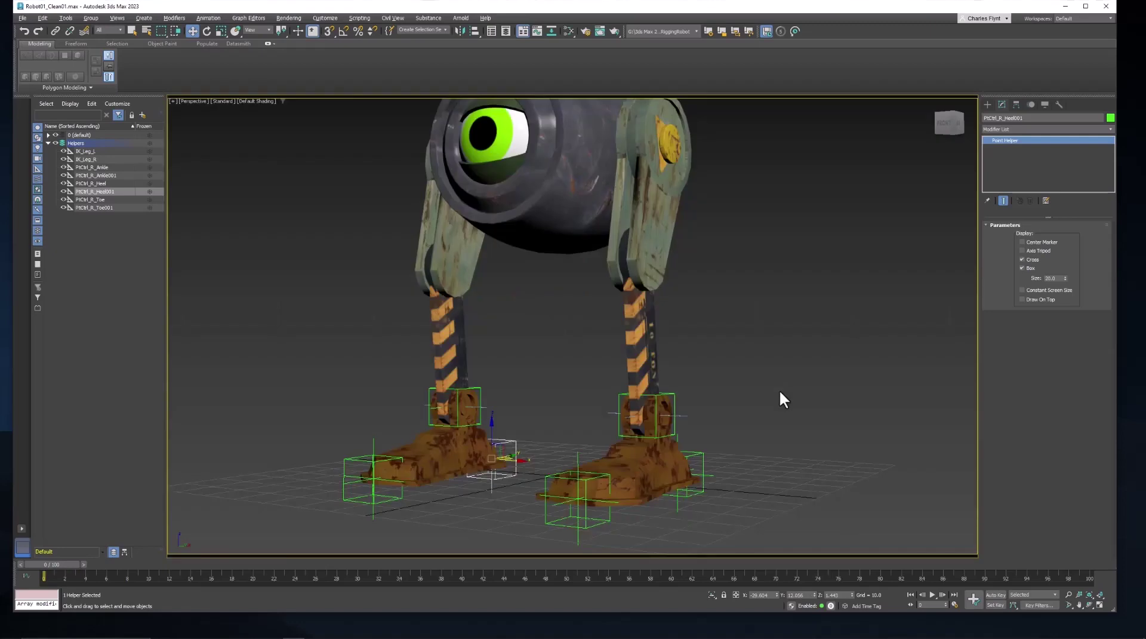
Rename the copied heel helper PtCtrl_R_Heel and the original heel helper on the other foot PtCtrl_L_Heel
left_click(1029, 116)
left_click(702, 458)
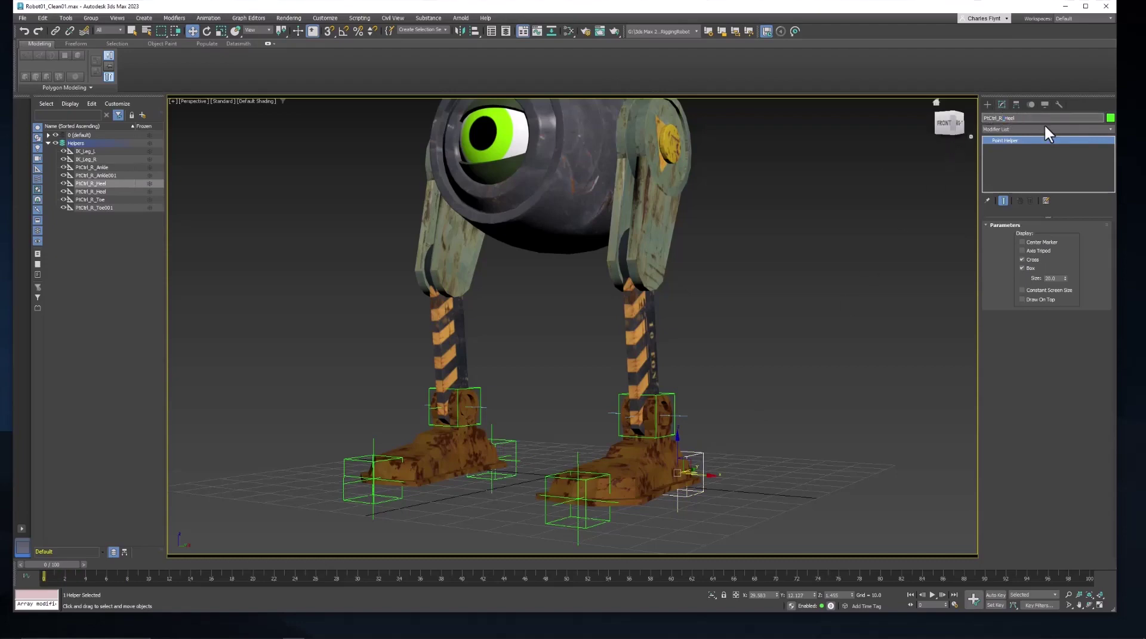
key("BackSpace")
type("L")
Rename the original ankle helper, on the same foot as PtCtrl_L_Heel, PtCtrl_L_Ankle
left_click(670, 395)
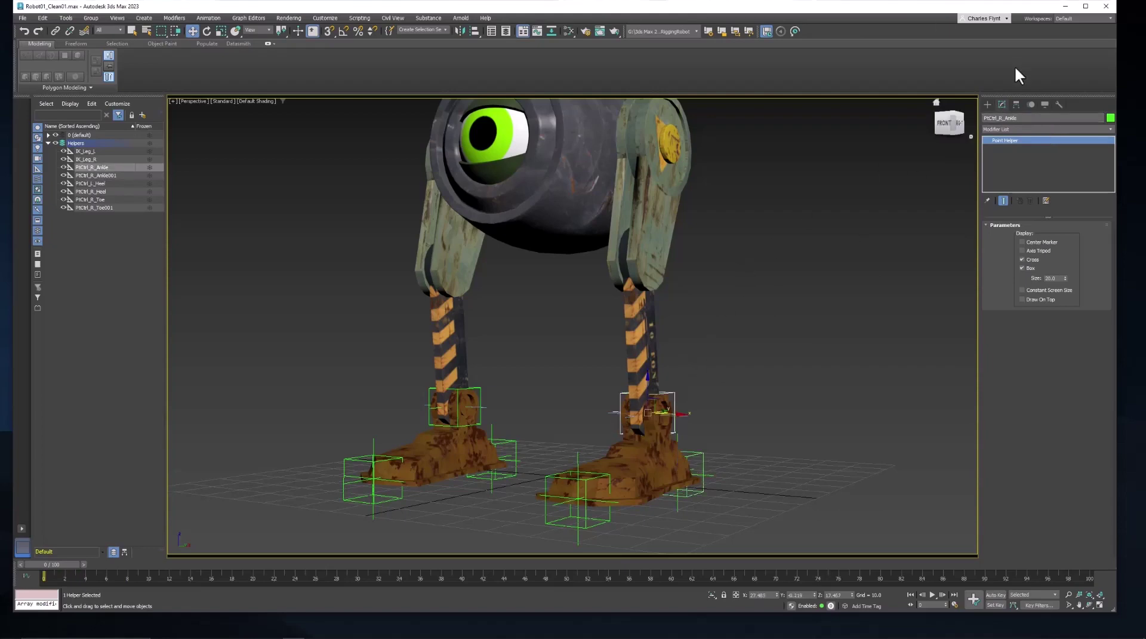
left_click(1005, 117)
key("BackSpace")
type("L")
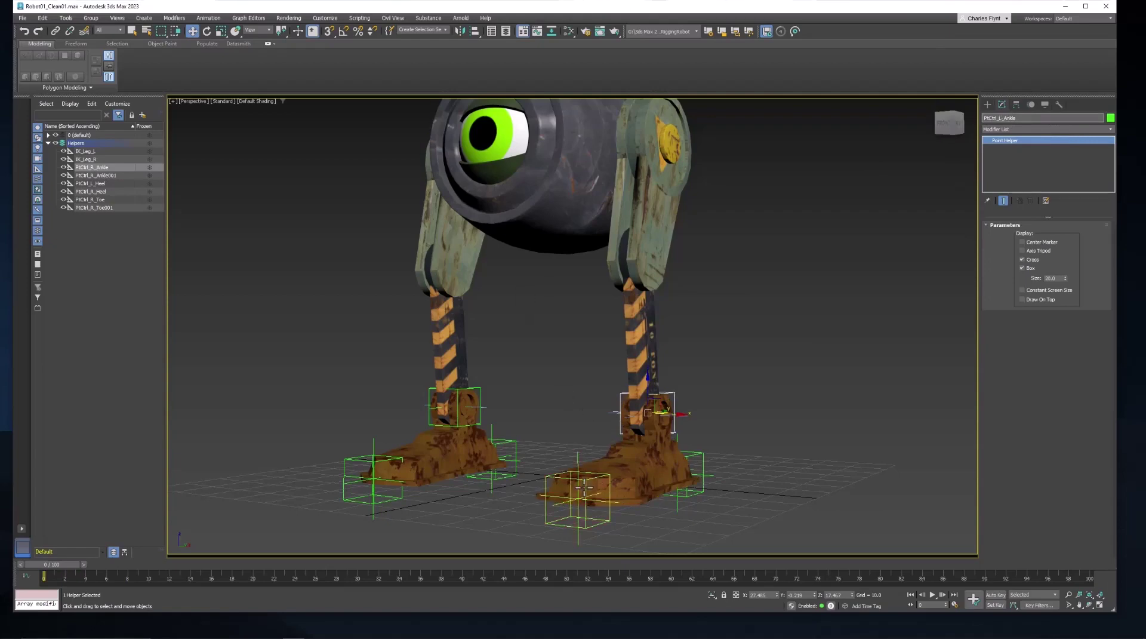
Rename the original toe helper, on the same foot as PtCtrl_L_Ankle, PtCtrl_L_Toe
left_click(584, 522)
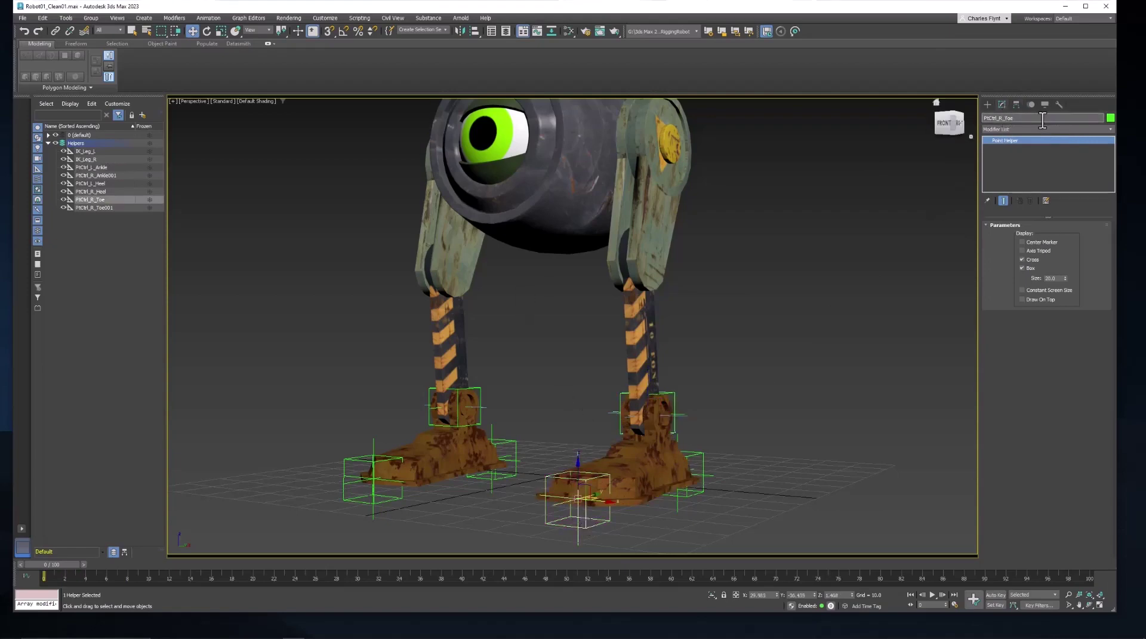
left_click(1042, 120)
key("Left")
key("Left")
key("Left")
key("Left")
key("BackSpace")
type("L")
Rename the copied ankle and toe helpers on the right foot PtCtrl_R_Ankle and PtCtrl_R_Toe
left_click(500, 449)
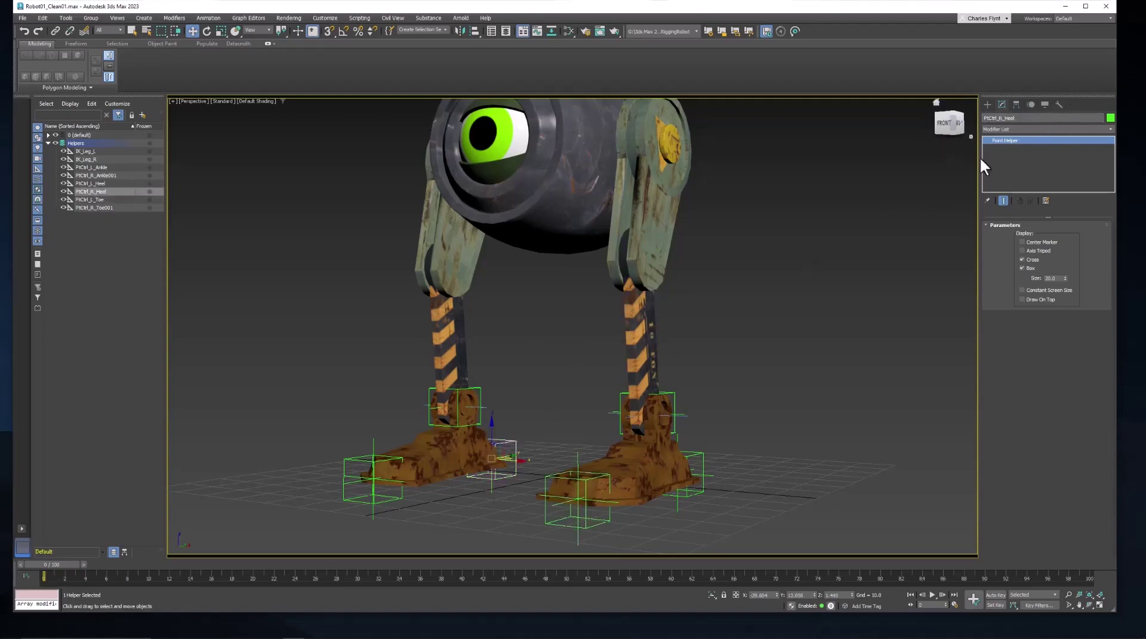
left_click(483, 387)
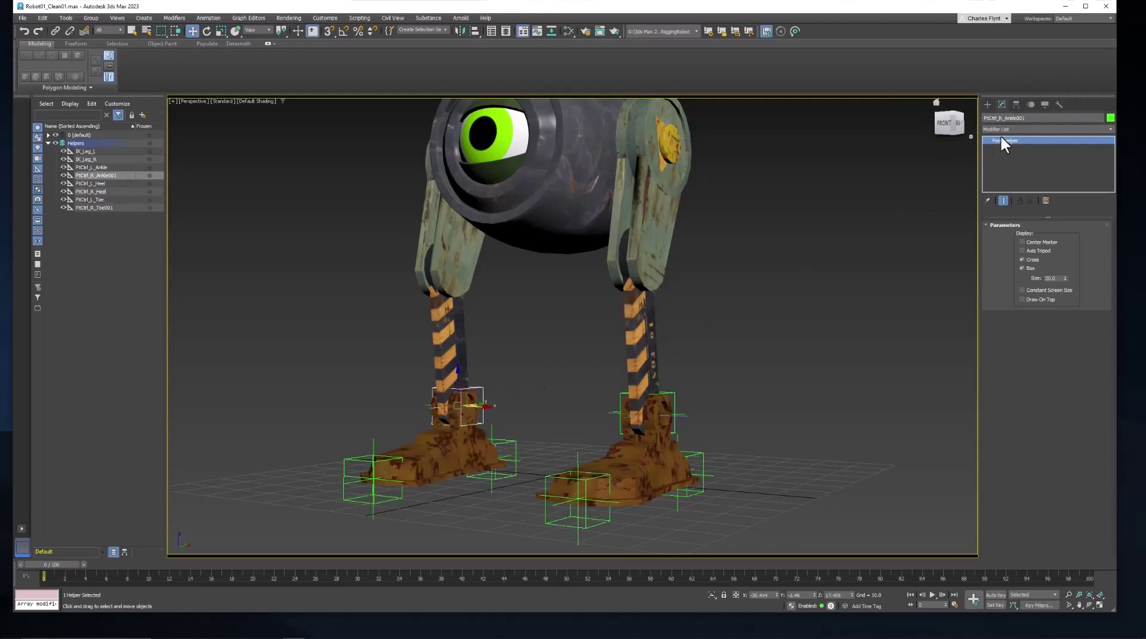
left_click(1040, 119)
key("BackSpace")
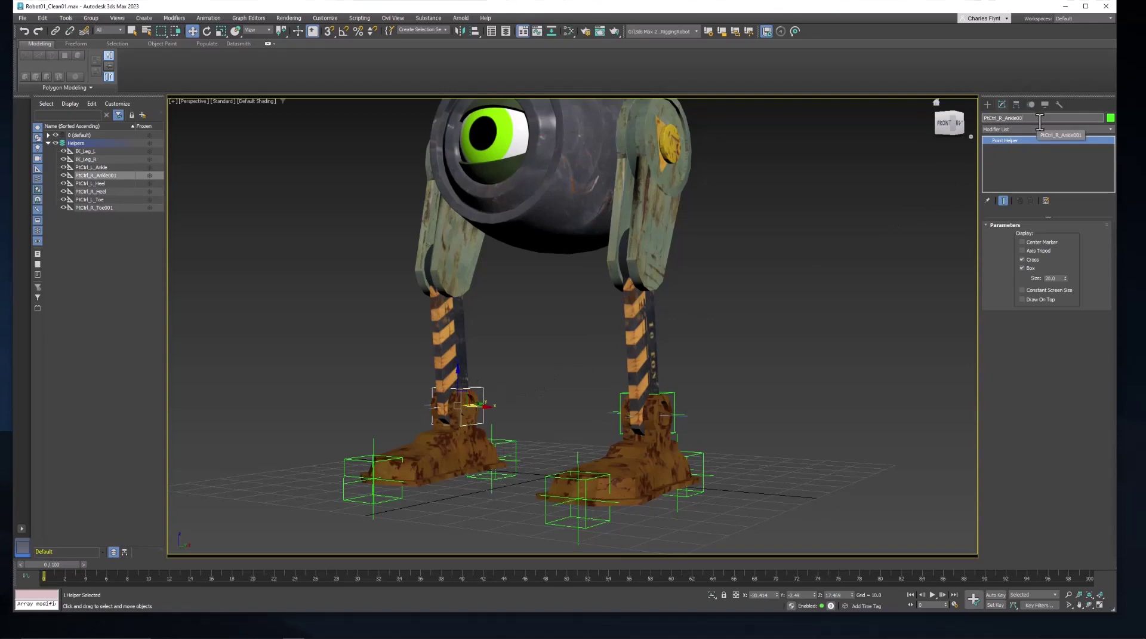
key("BackSpace")
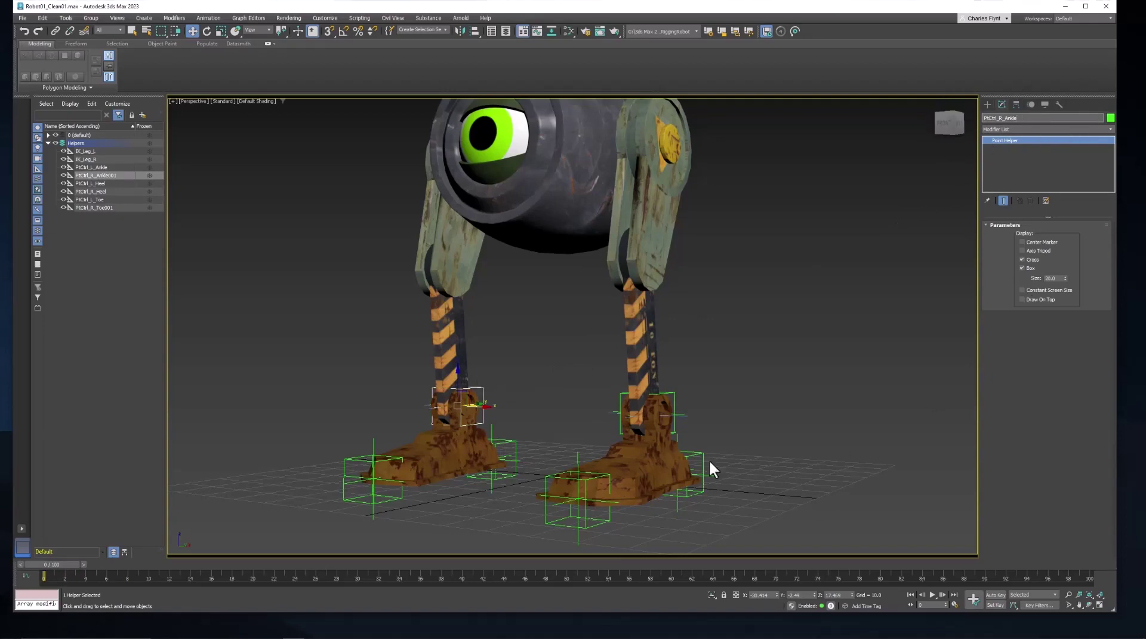
left_click(390, 497)
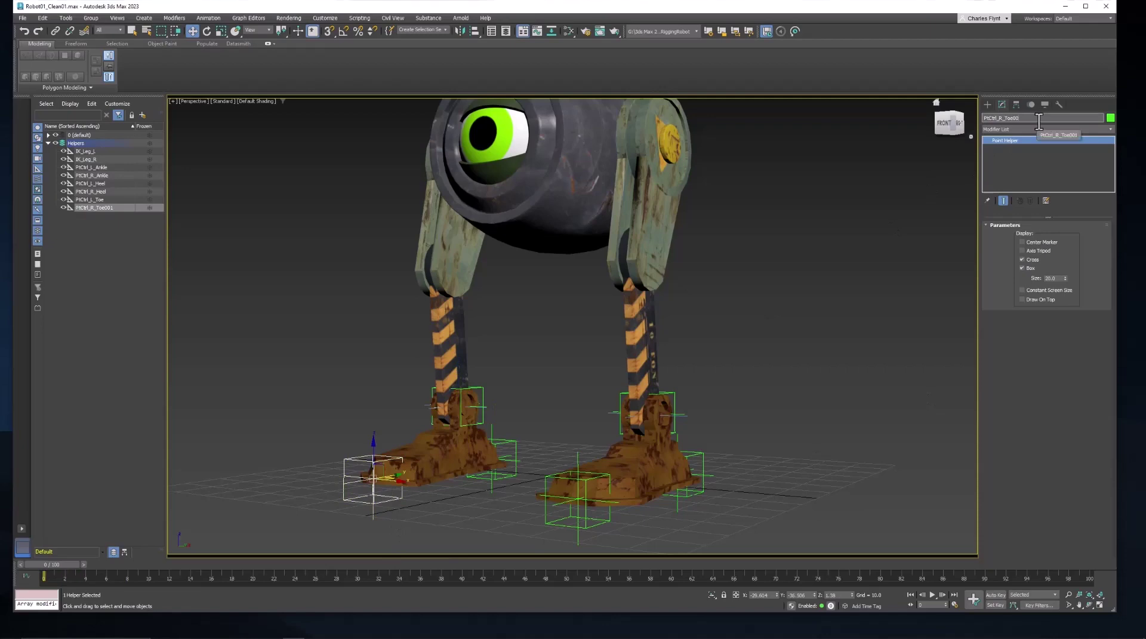
key("BackSpace")
mouse_move(732, 384)
middle_mouse_down("alt")
mouse_move(734, 409)
mouse_move(735, 386)
middle_mouse_up("alt")
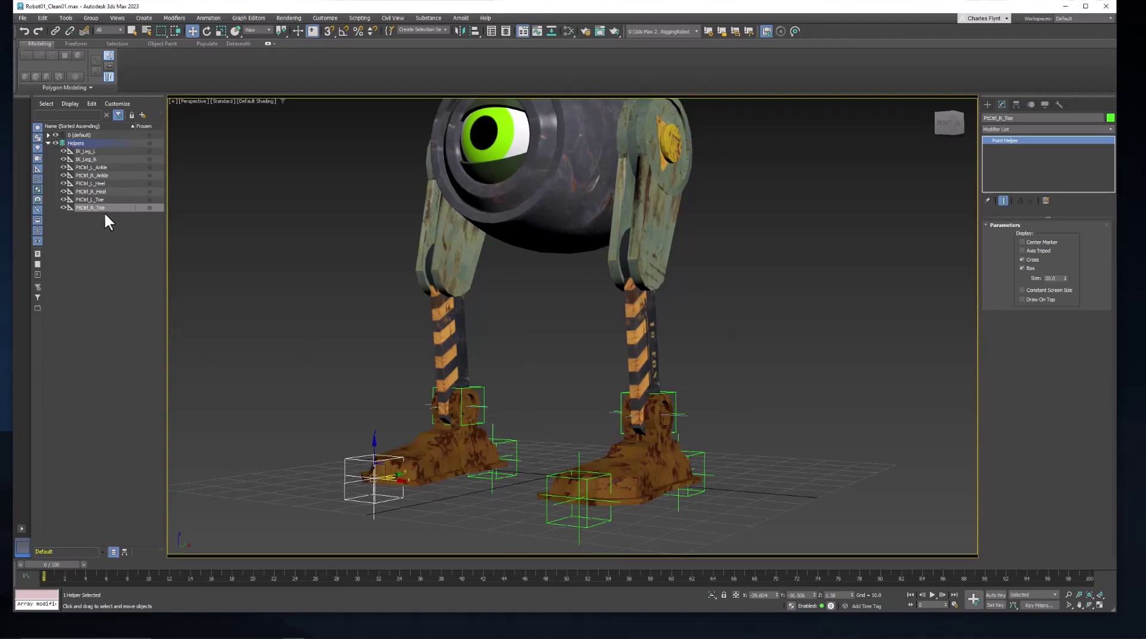
middle_click_drag(578, 456, 580, 469)
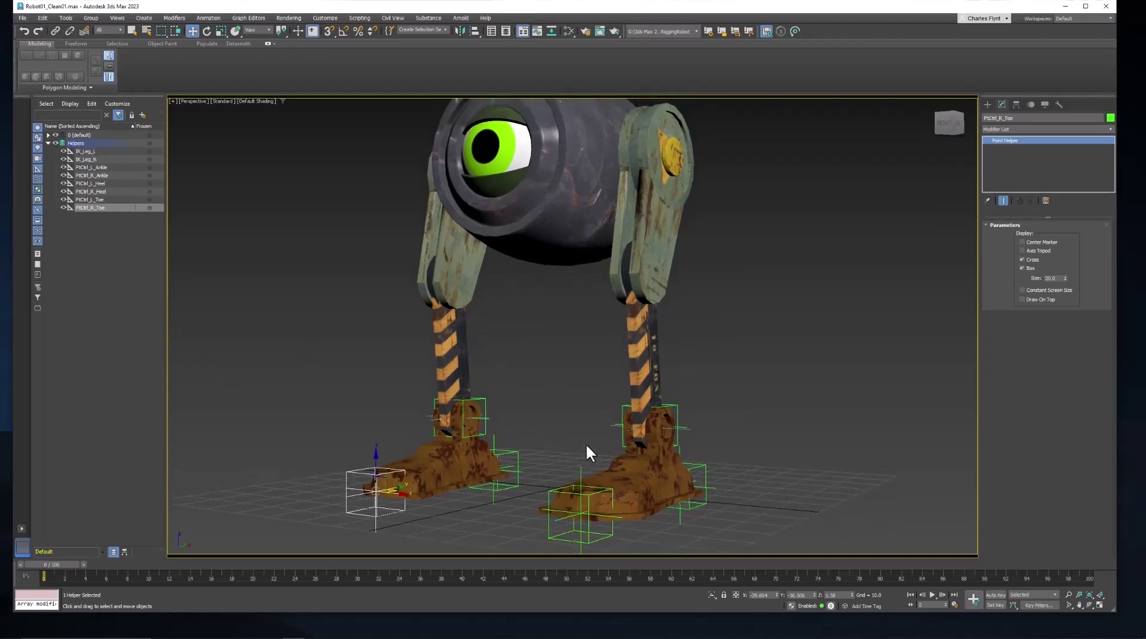
middle_click_drag(585, 430, 587, 446)
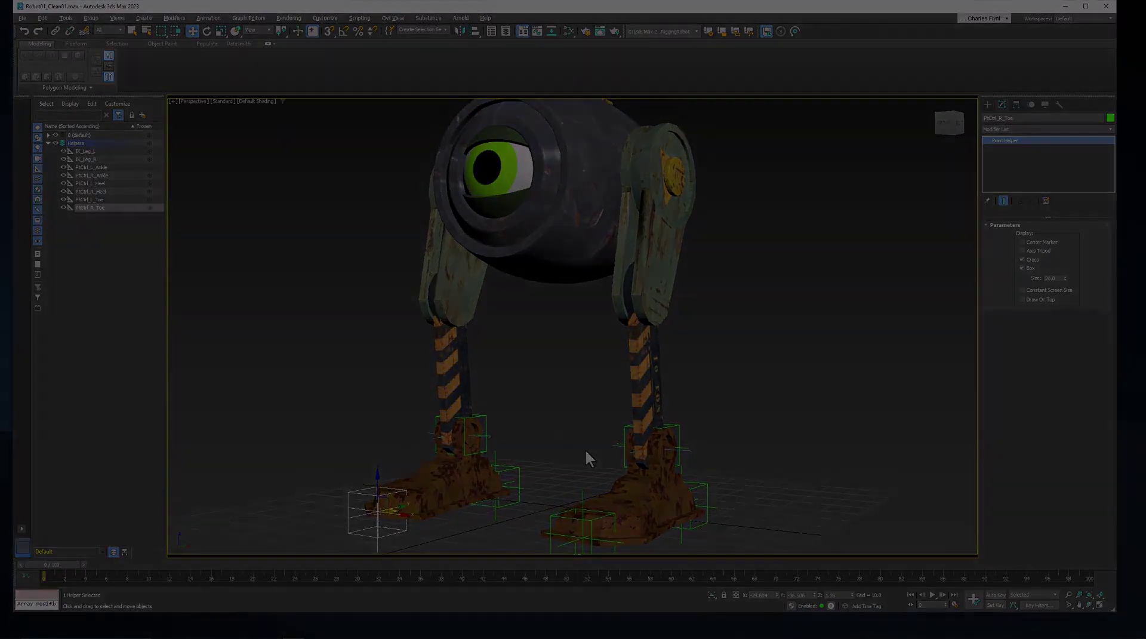